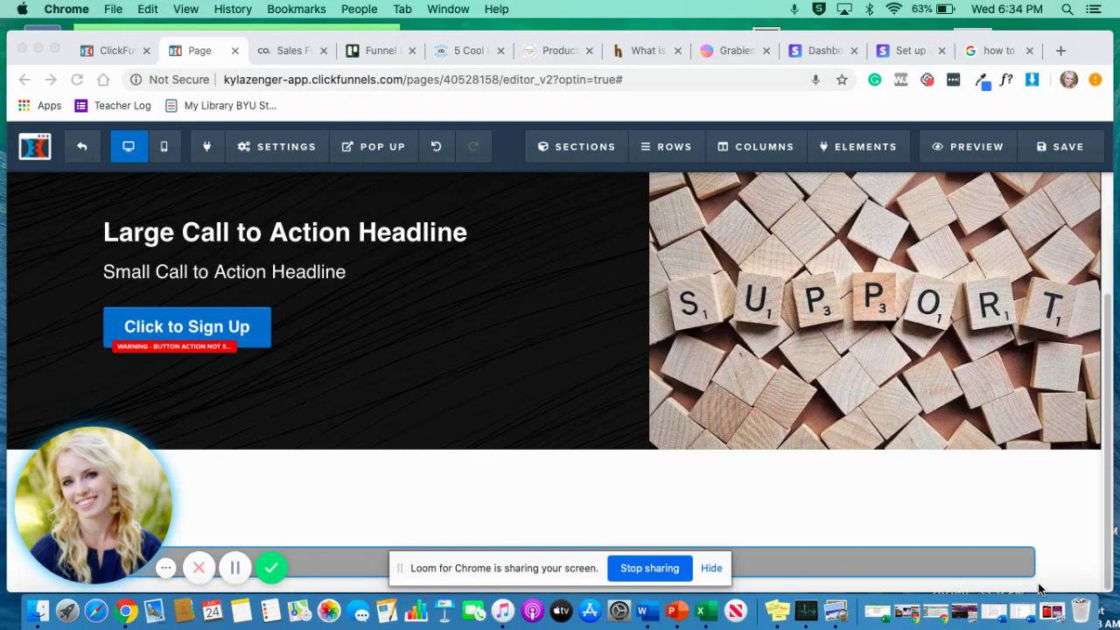
Restore the 10% coupon opt-in reference screenshot in Preview beside the page editor
left_click(1047, 615)
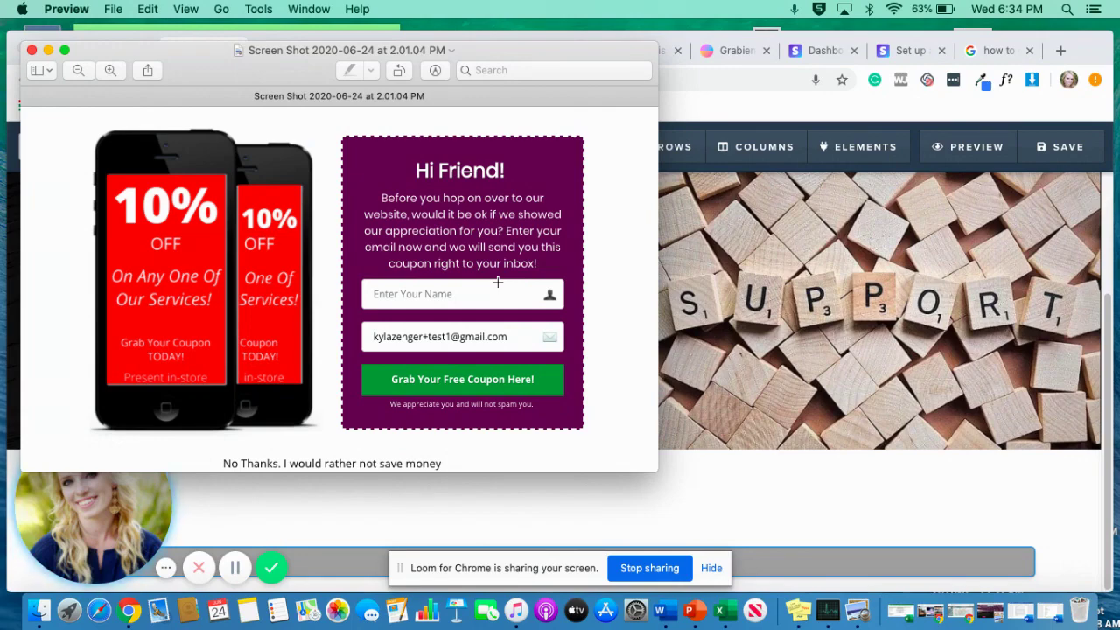
Close the reference screenshot and scroll the editor to the empty section below the call-to-action
left_click(30, 51)
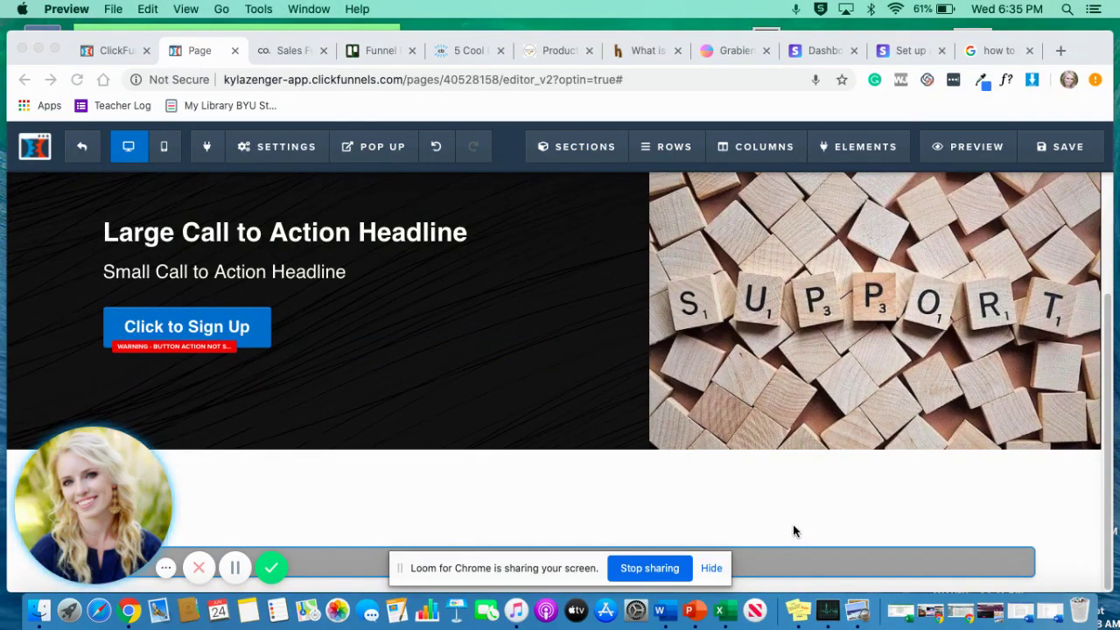
scroll(793, 531, "up", 1)
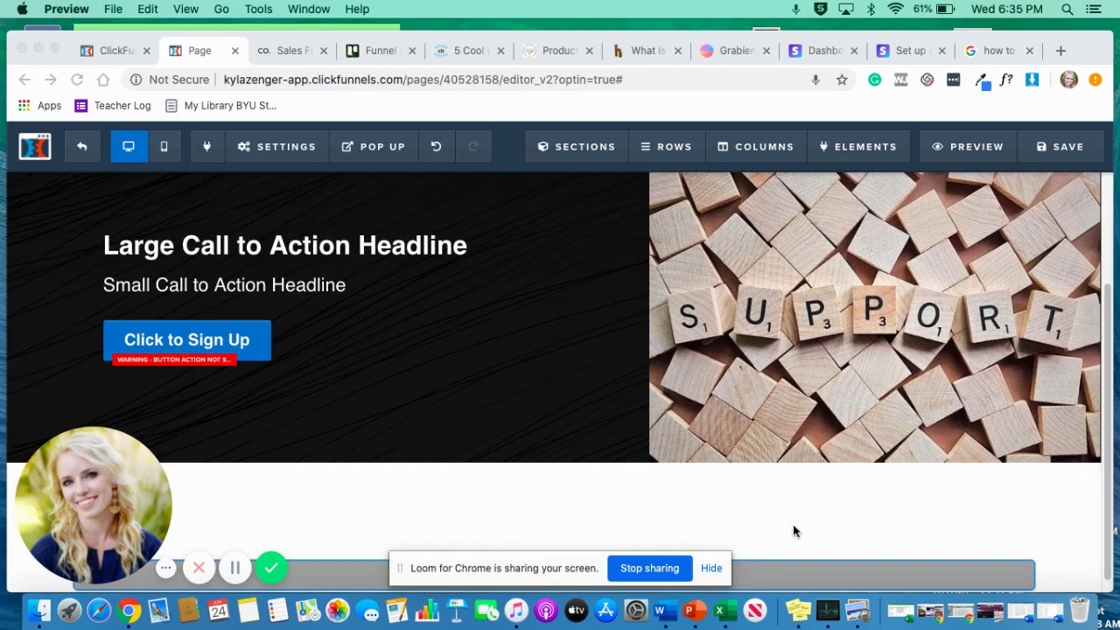
scroll(792, 531, "down", 1)
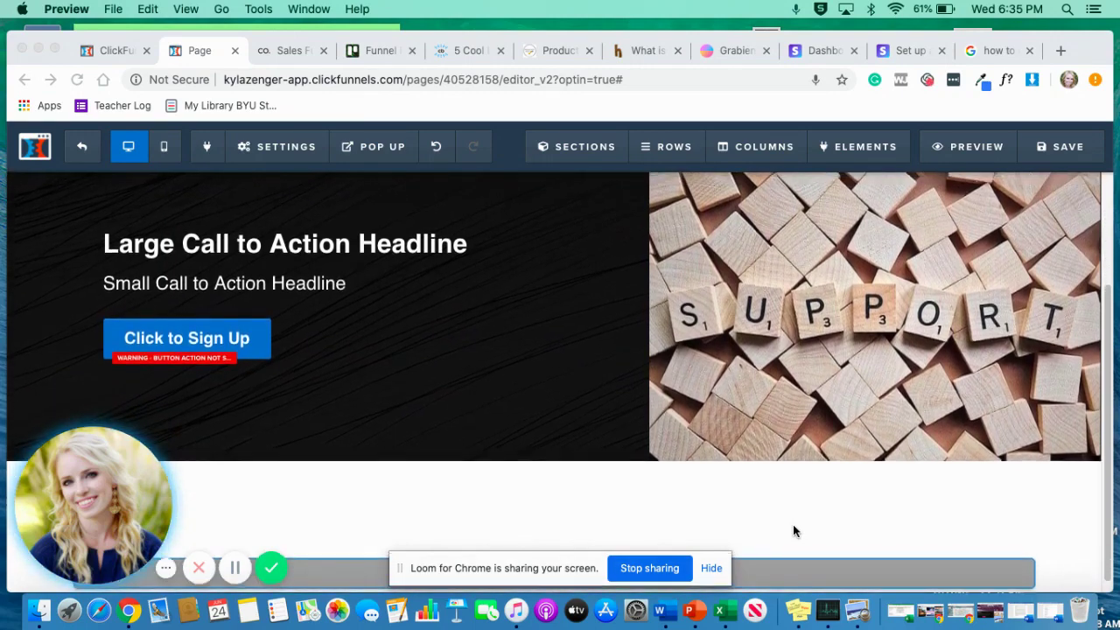
scroll(793, 530, "up", 1)
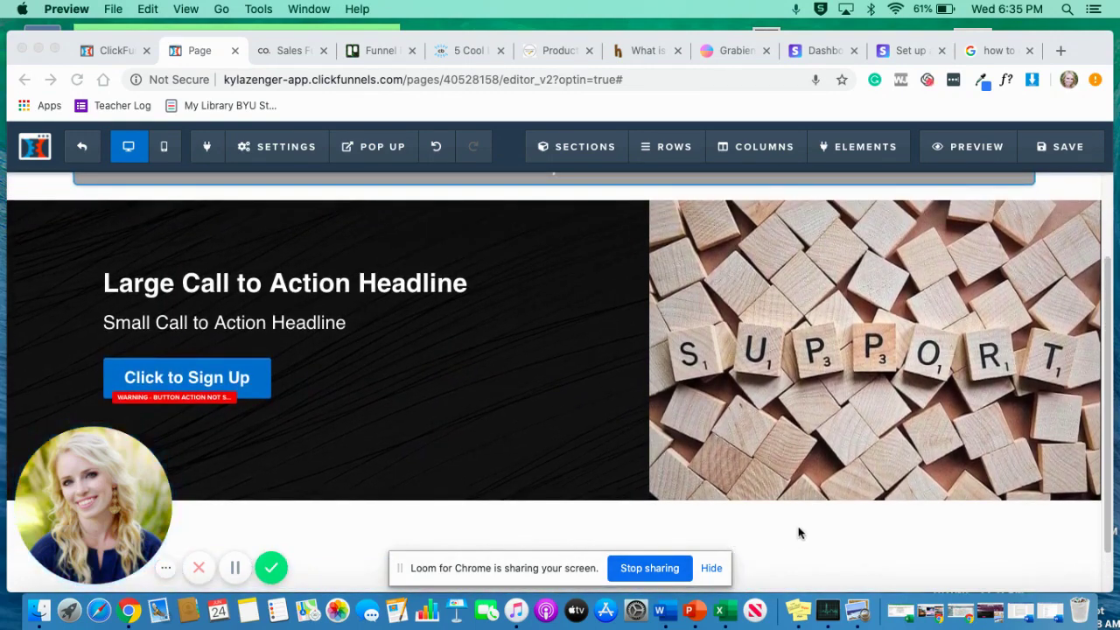
left_click(842, 531)
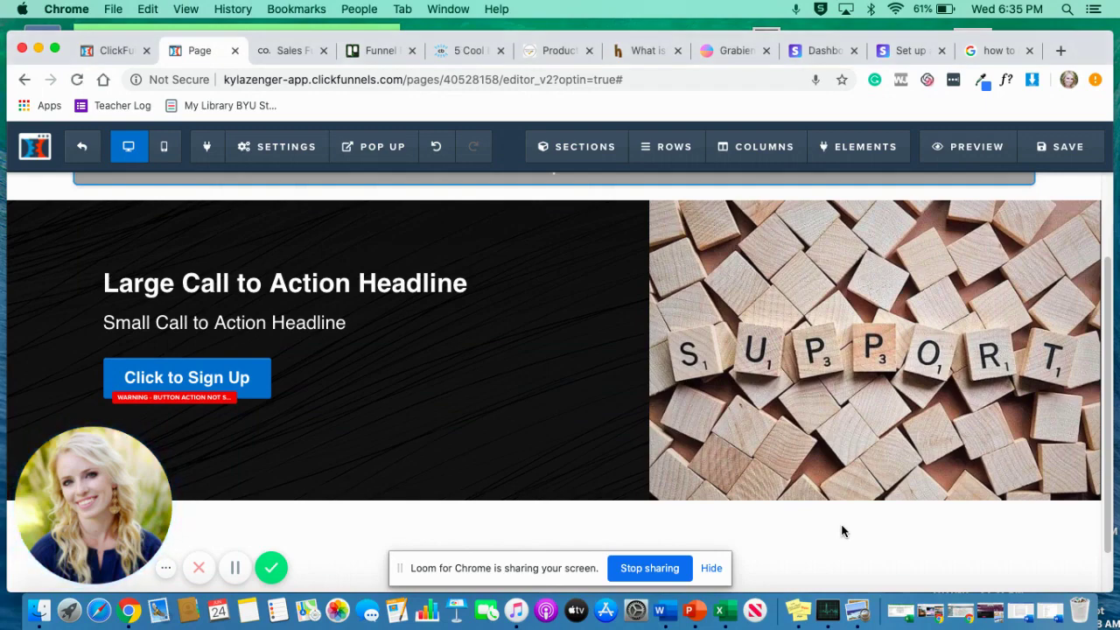
scroll(841, 531, "down", 2)
scroll(842, 531, "up", 2)
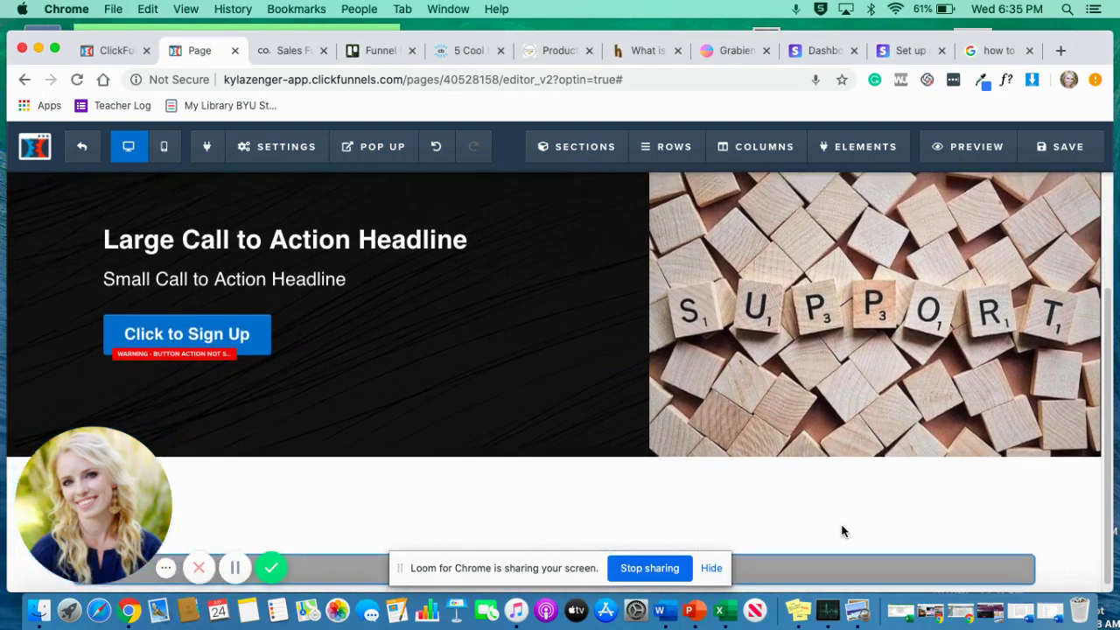
scroll(841, 531, "down", 2)
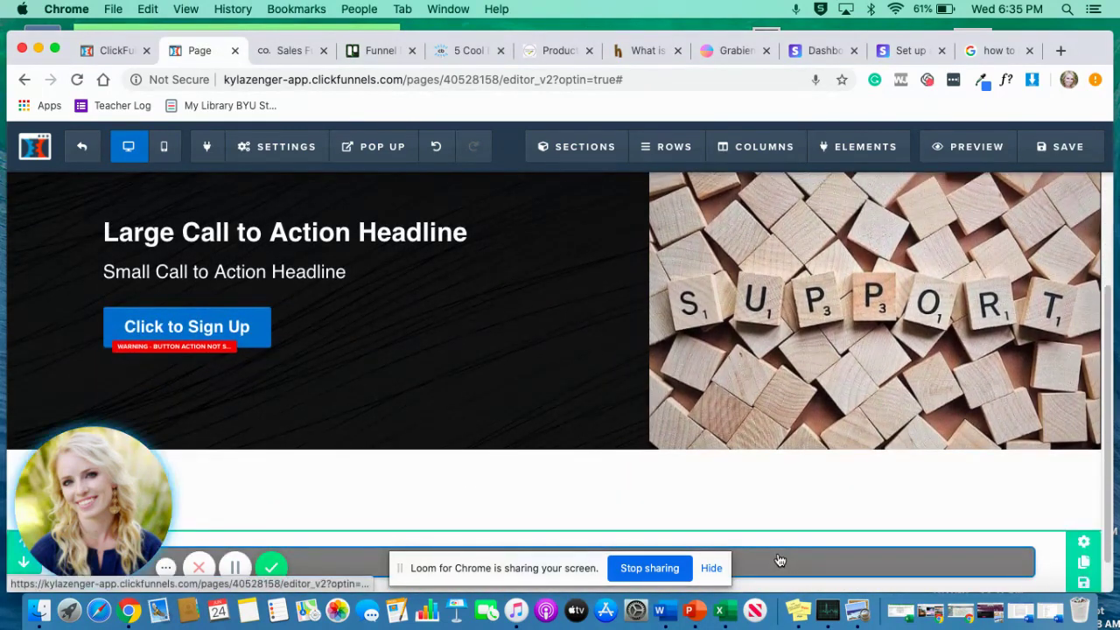
Add a second empty section below the call-to-action area
left_click(779, 560)
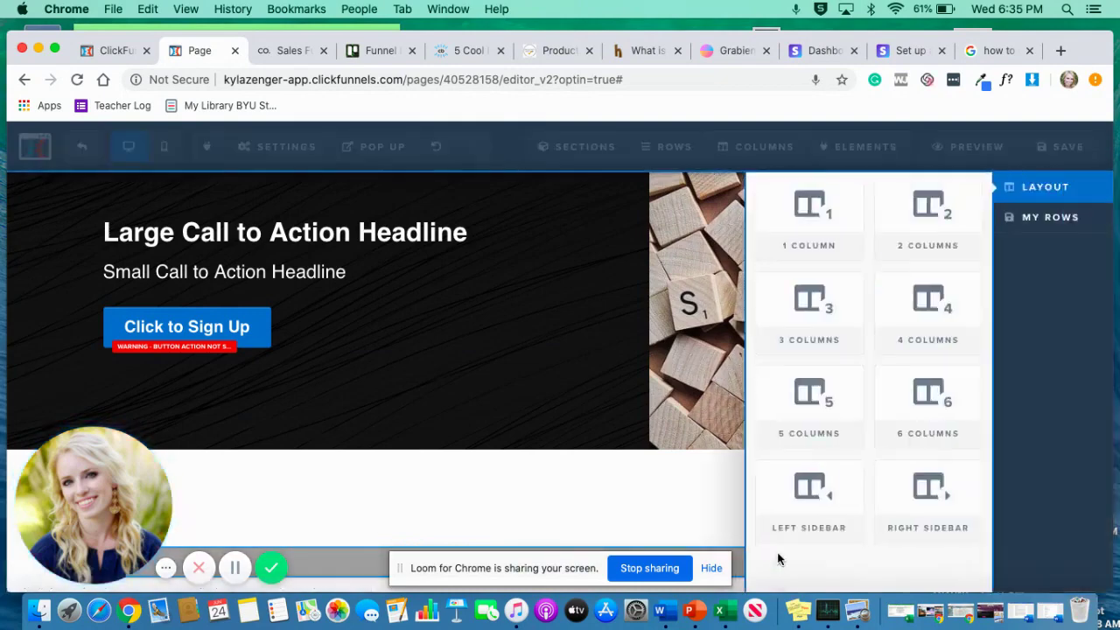
left_click(651, 492)
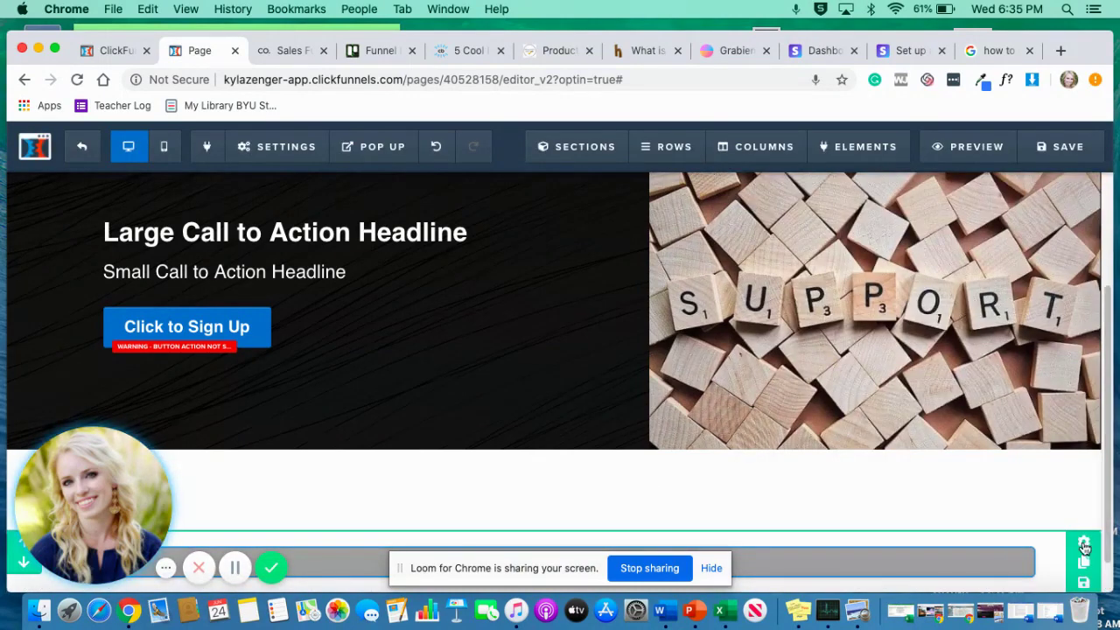
left_click(1082, 561)
scroll(1006, 525, "down", 3)
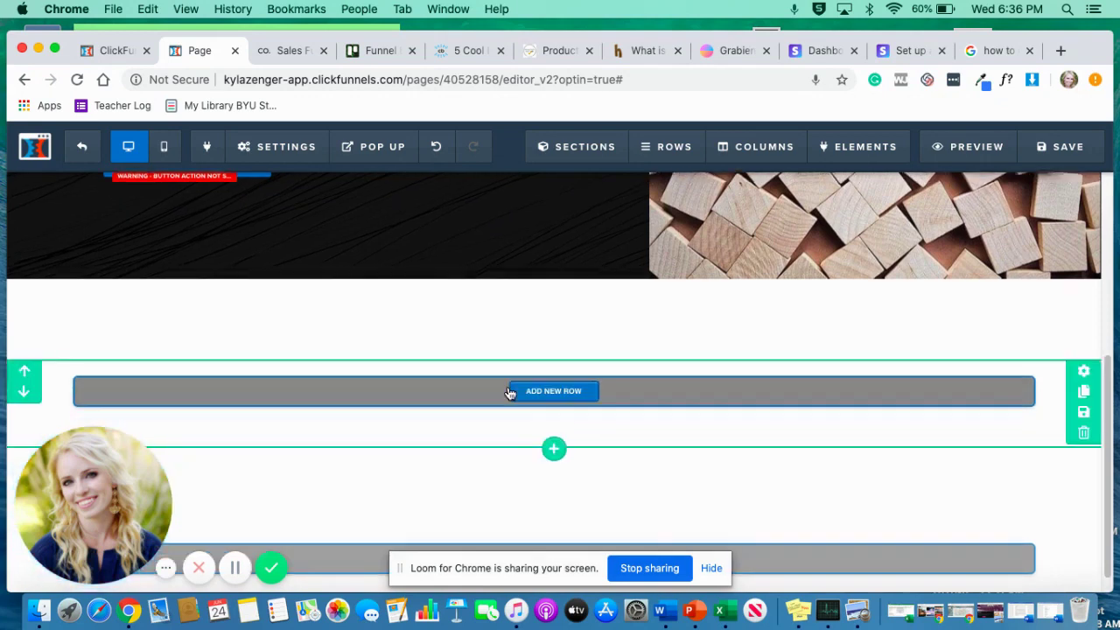
Add a new 2-column row to the empty section
left_click(540, 394)
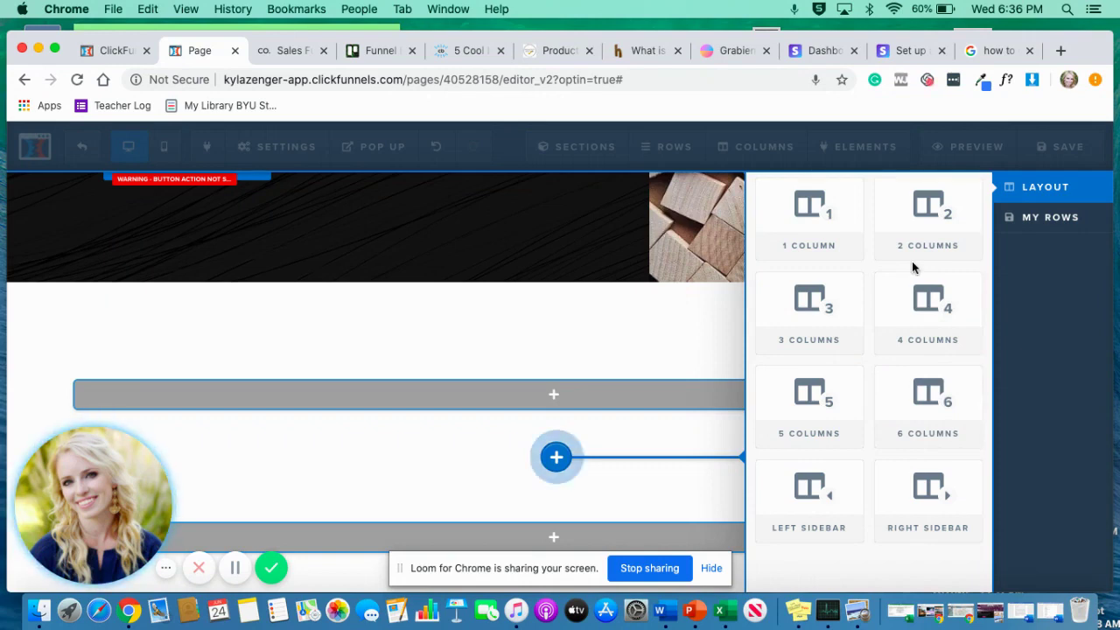
left_click(926, 234)
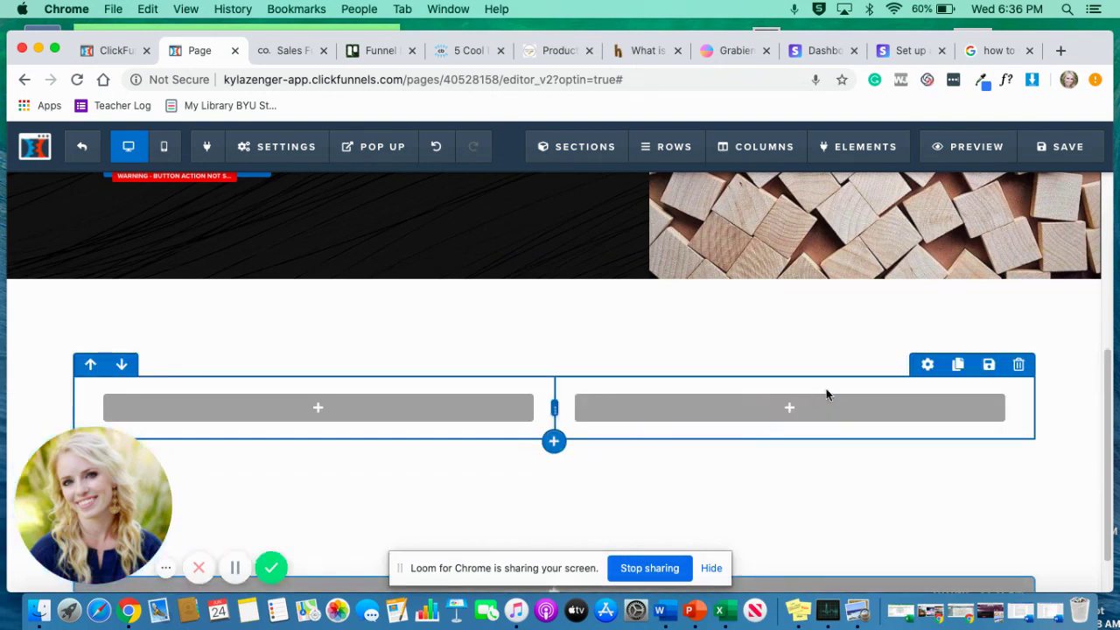
mouse_move(1030, 408)
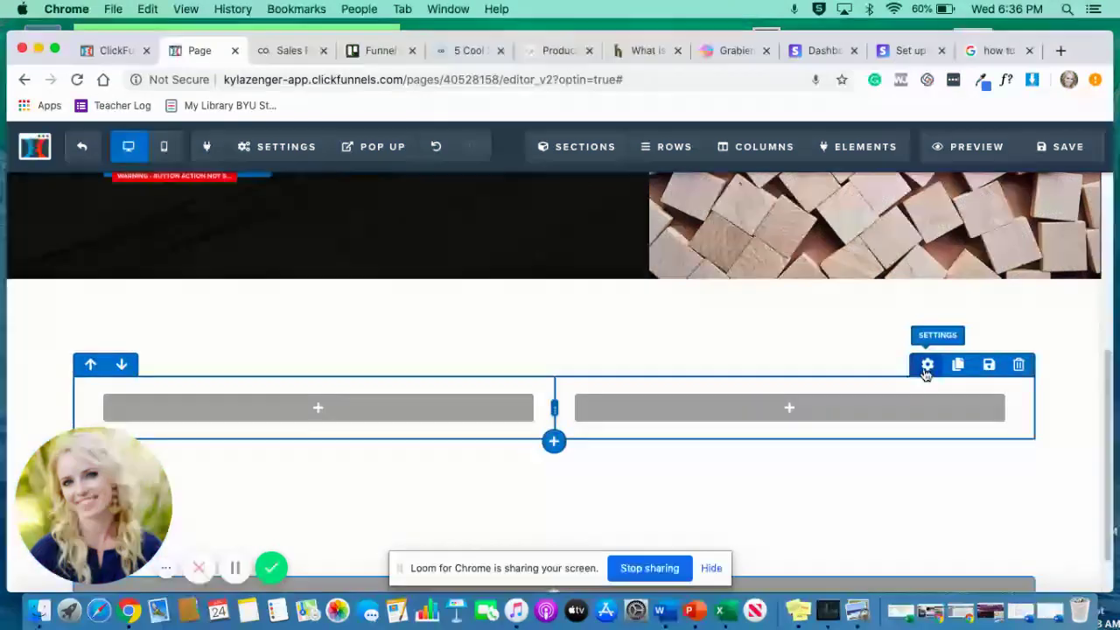
Give the new row a pink background
left_click(926, 366)
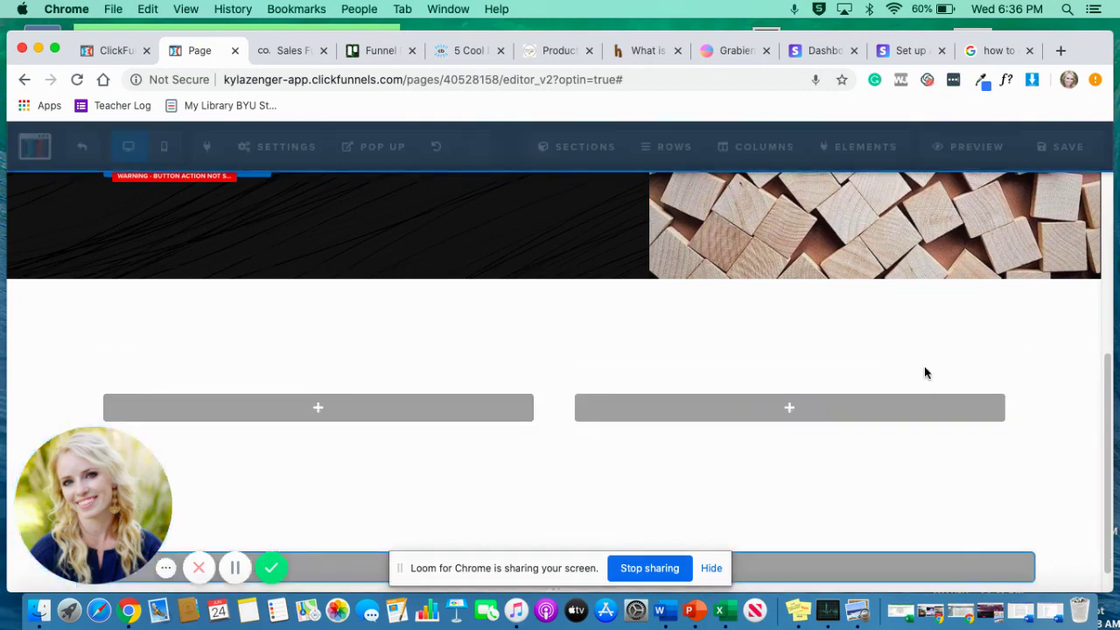
left_click(939, 410)
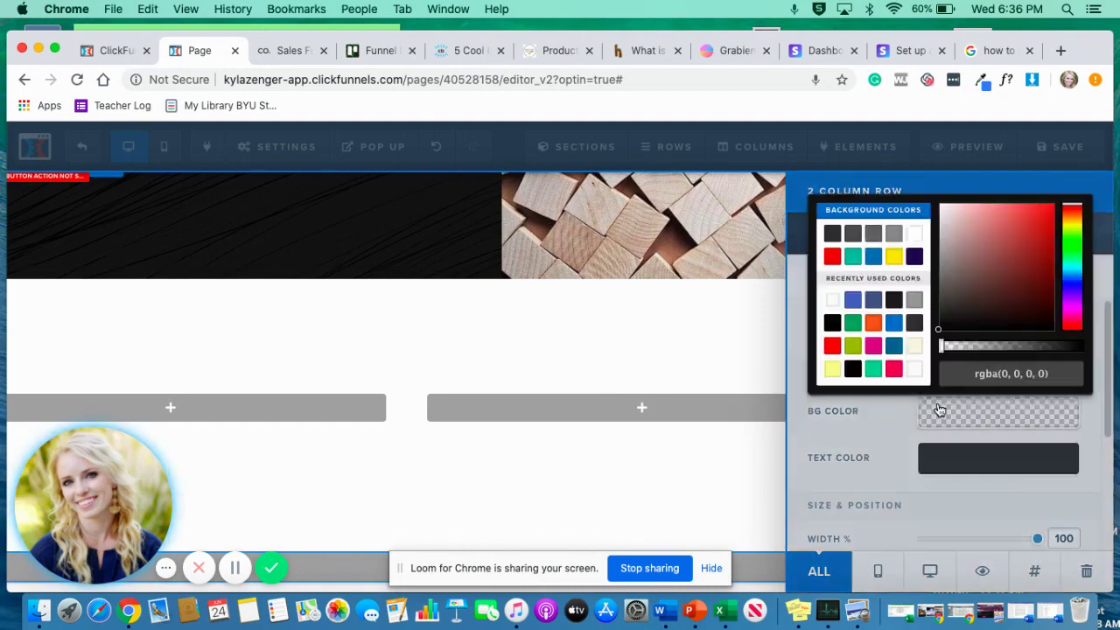
left_click(892, 370)
left_click(672, 490)
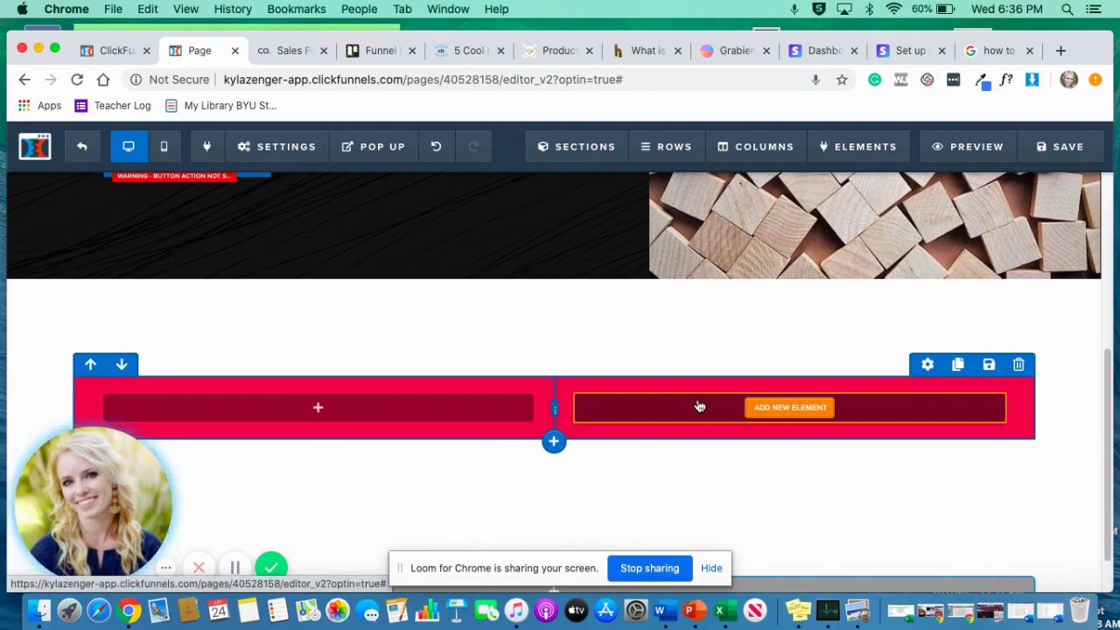
Check the Kosmo Nail Bar reference screenshot, then return to the page editor
left_click(857, 608)
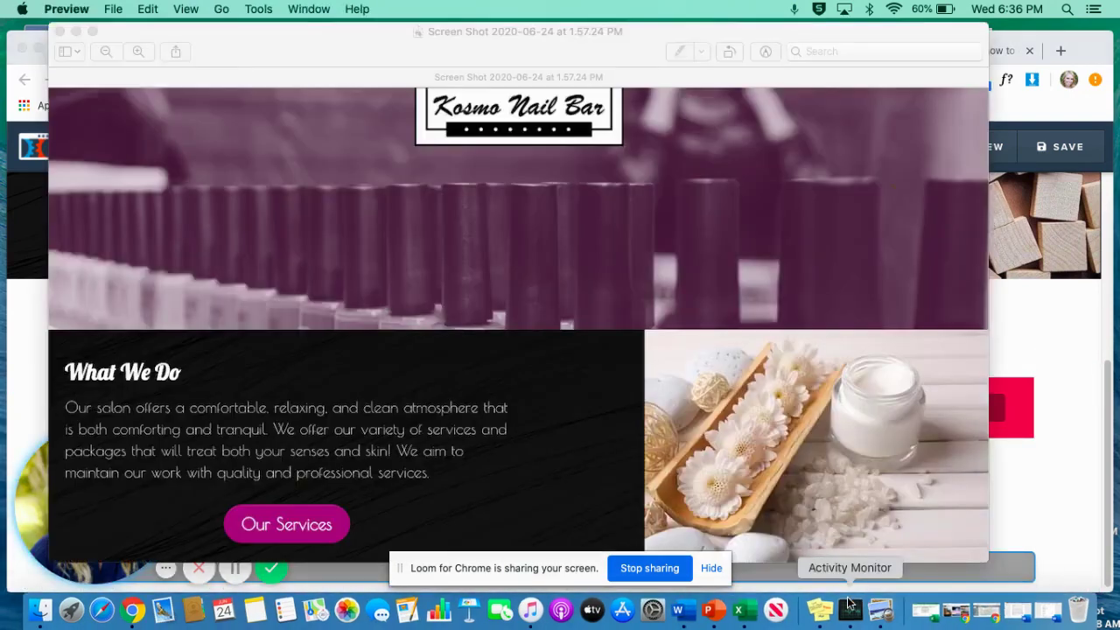
left_click(76, 31)
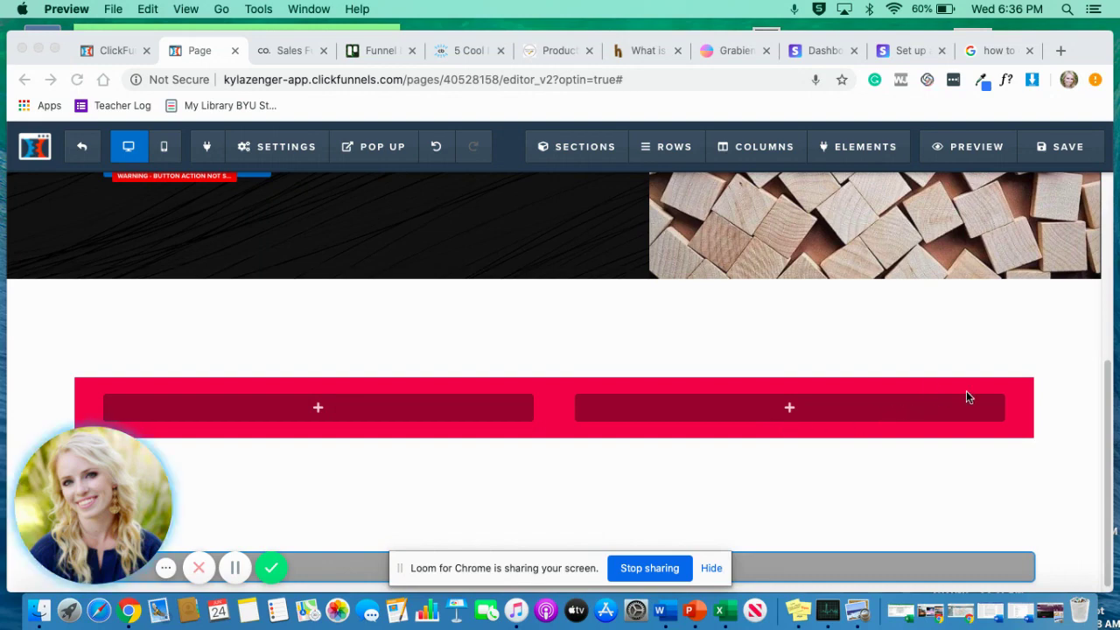
left_click(865, 494)
Change the row's background from pink to white (#ffffff)
mouse_move(926, 385)
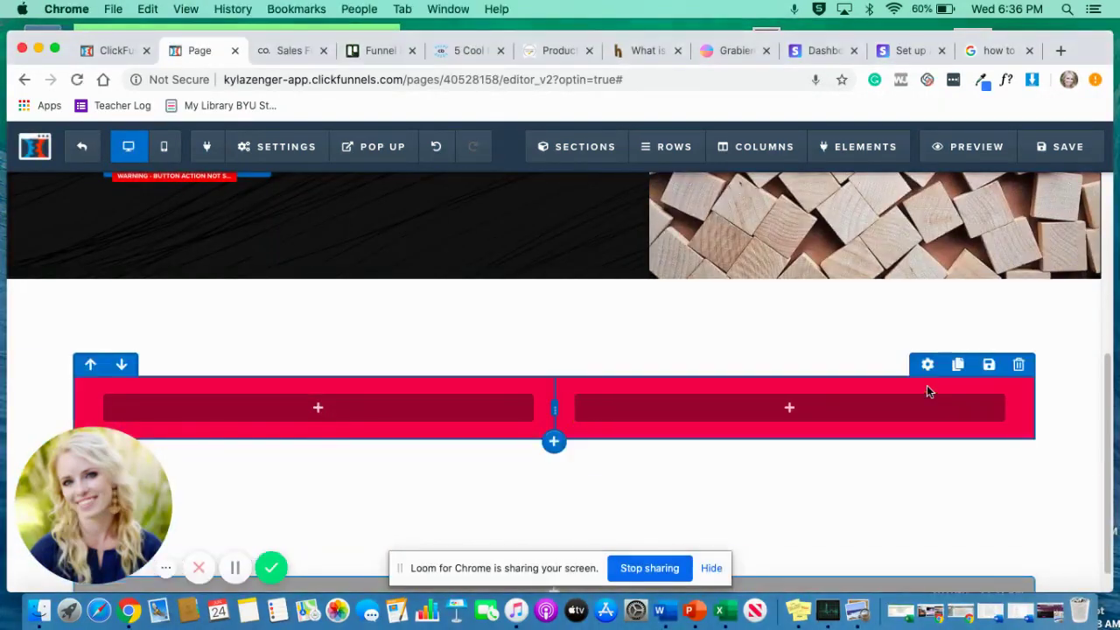
left_click(928, 367)
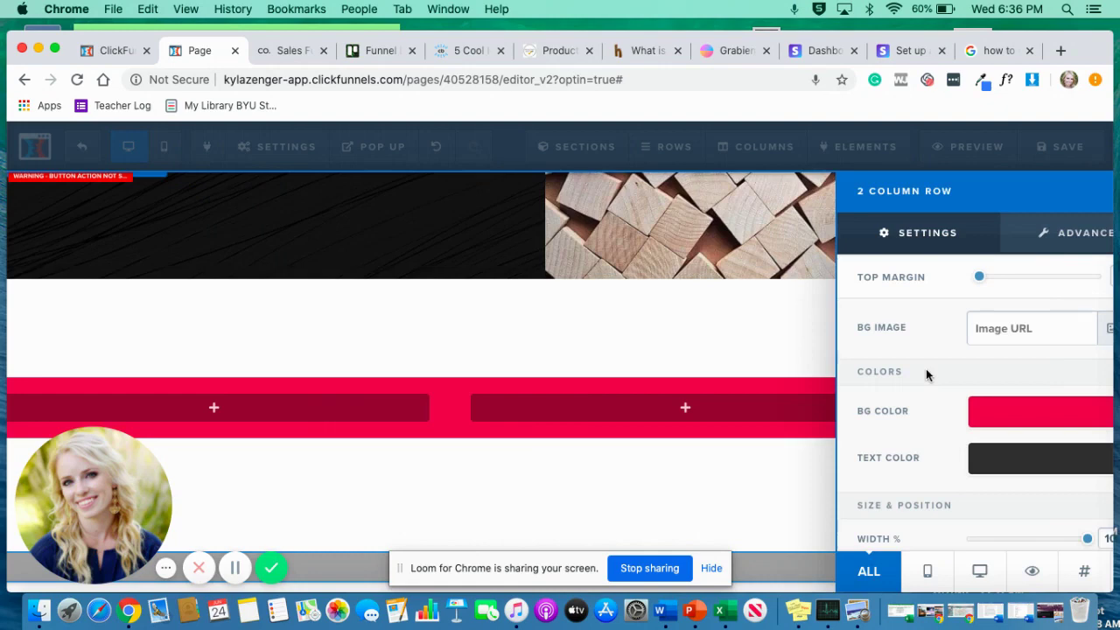
left_click(979, 413)
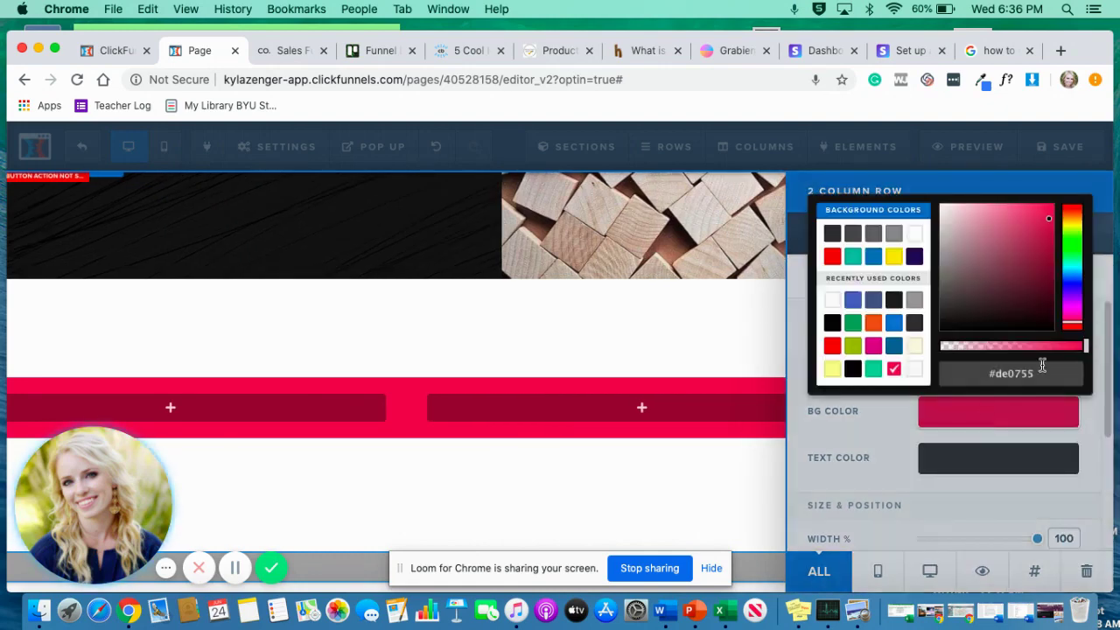
left_click(915, 233)
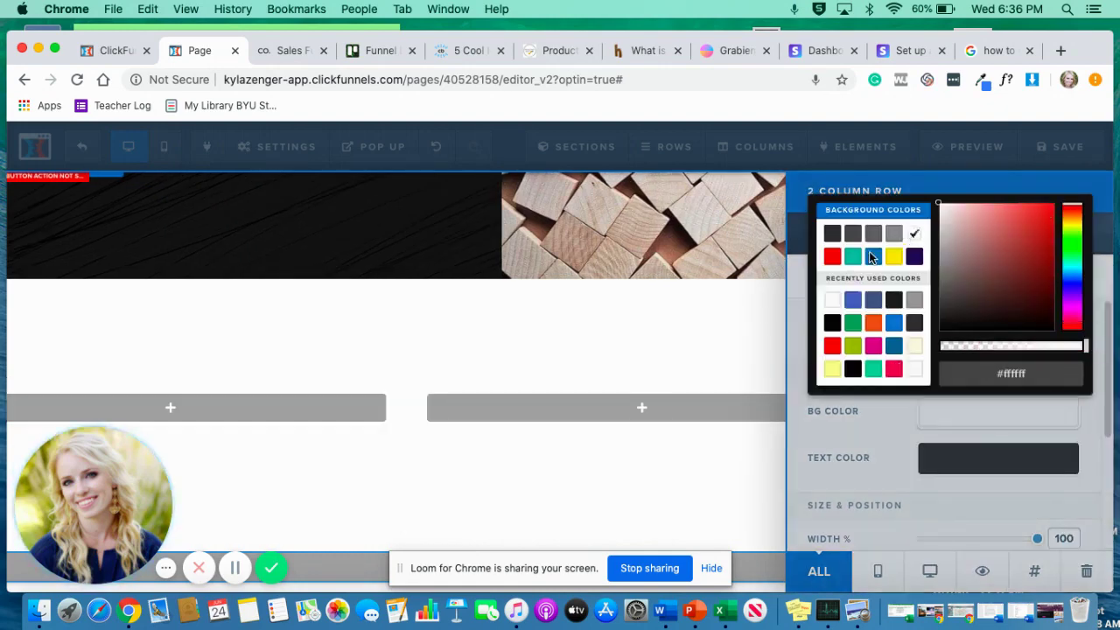
left_click(700, 334)
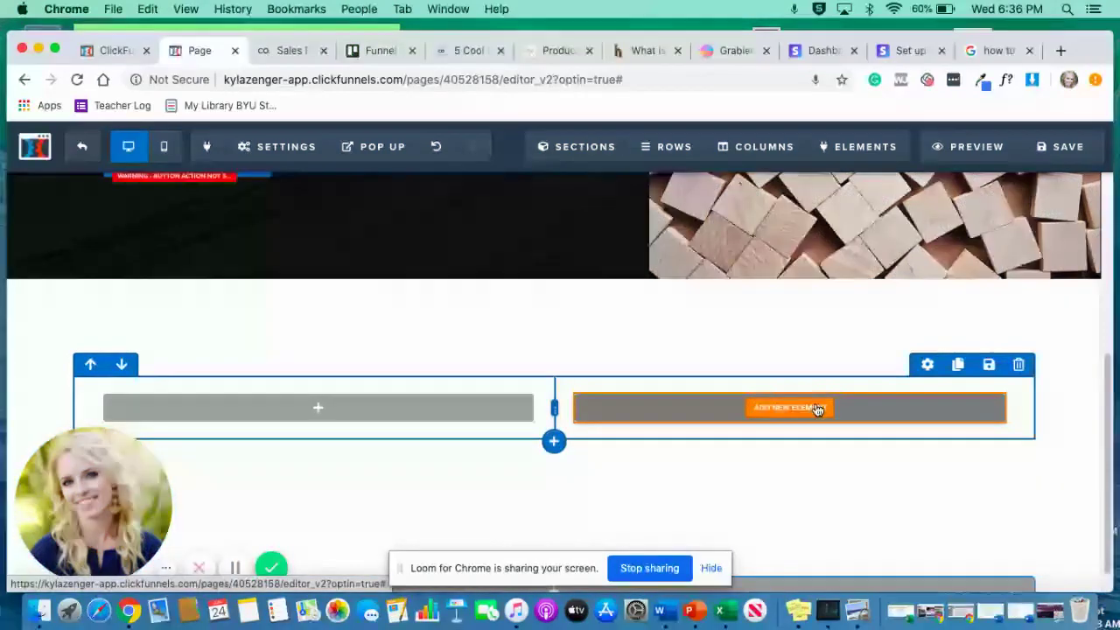
Add a headline, sub-headline and paragraph to the right column
left_click(818, 409)
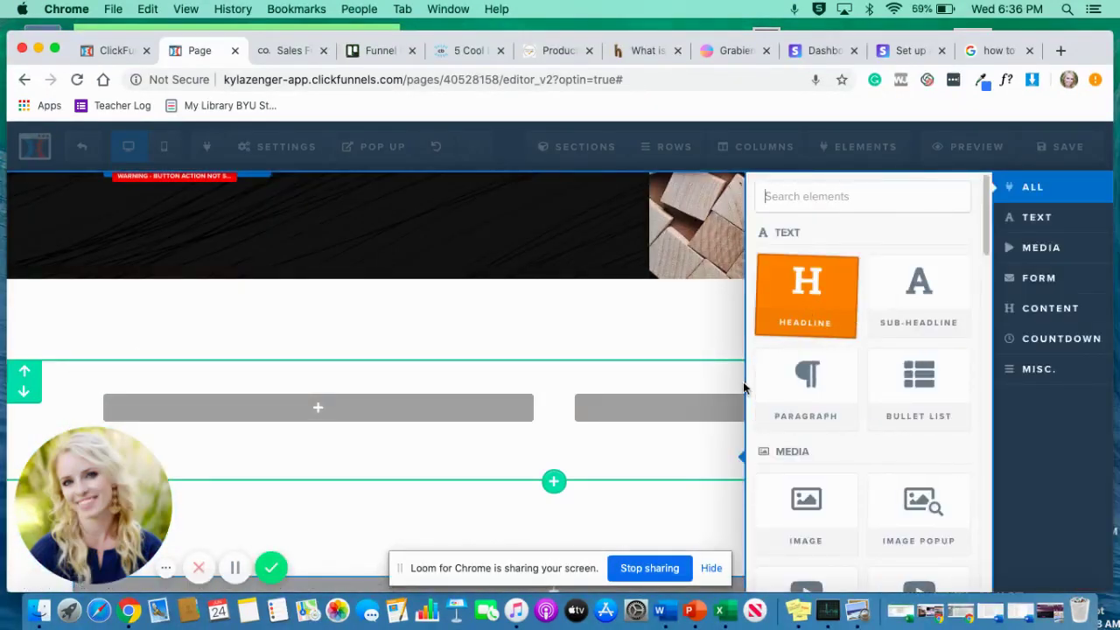
left_click_drag(743, 381, 743, 385)
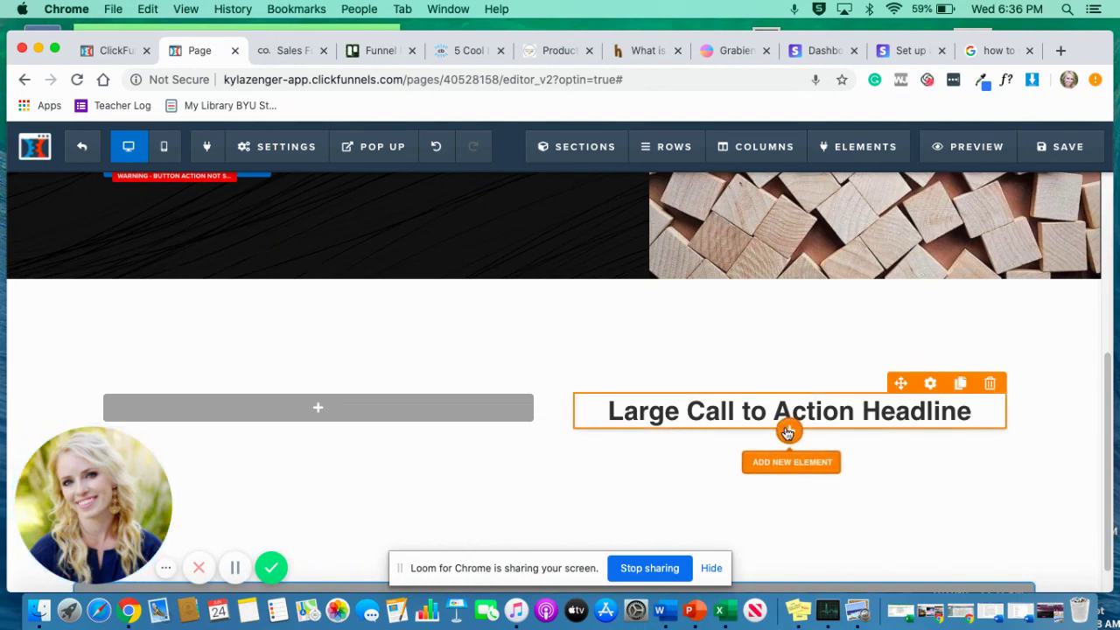
left_click(790, 472)
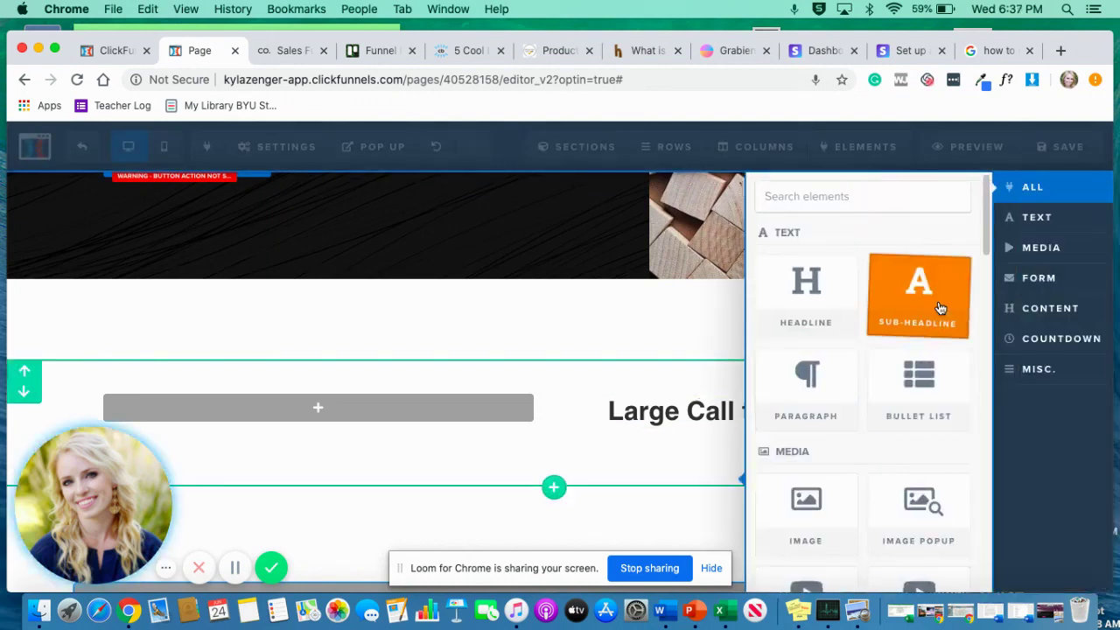
left_click_drag(701, 449, 670, 465)
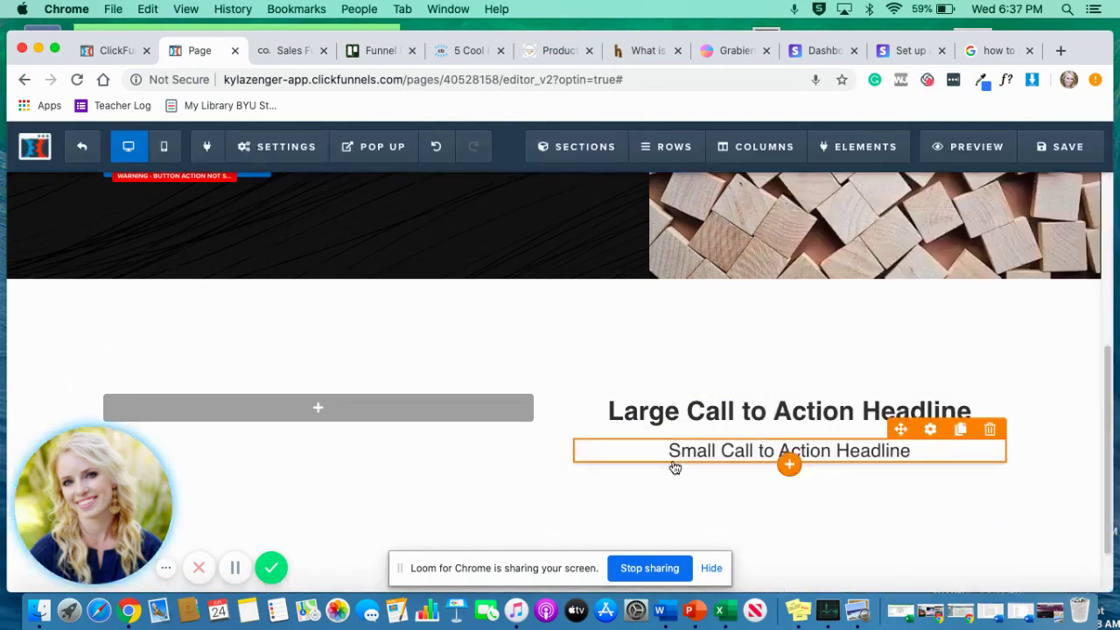
left_click(790, 466)
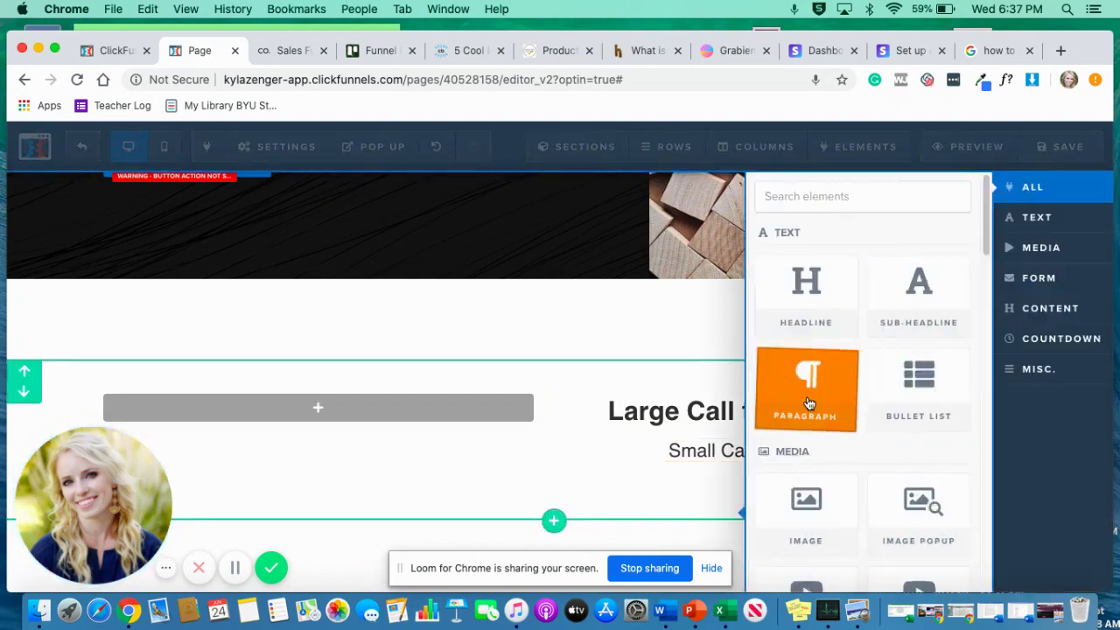
left_click(802, 414)
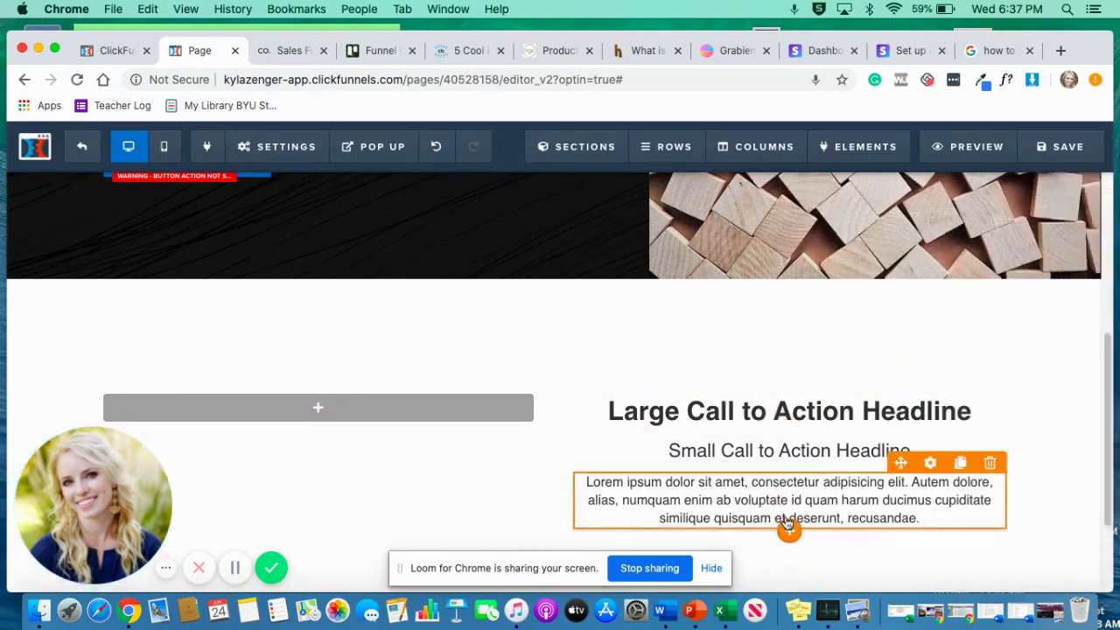
Add a sign-up button and email input on the right, and a demo image in the left column
left_click(790, 531)
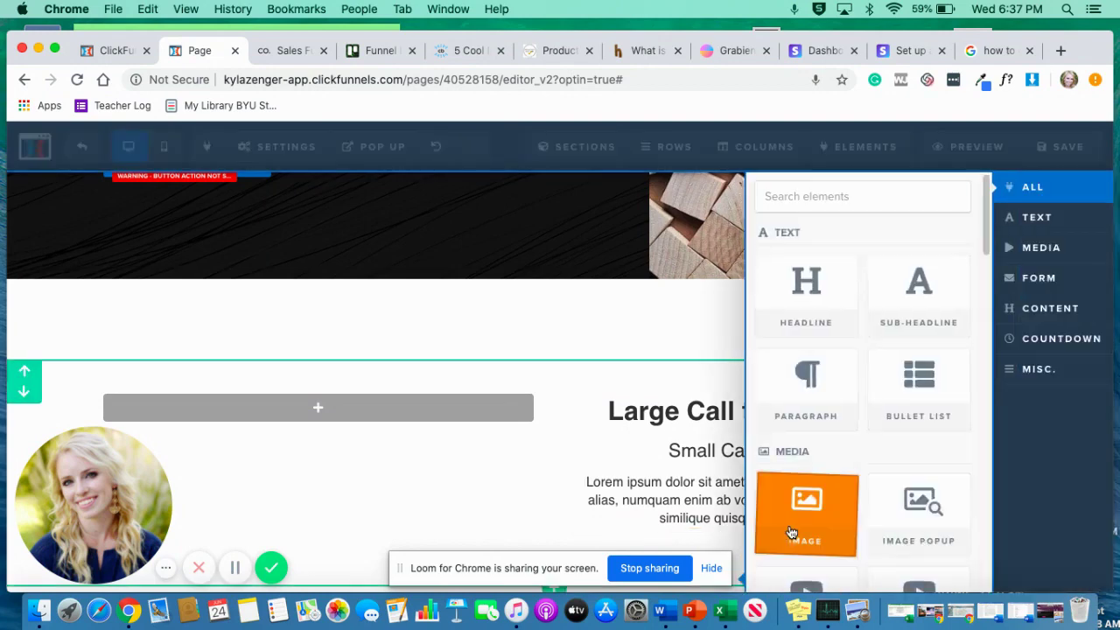
scroll(802, 501, "down", 2)
scroll(803, 503, "down", 3)
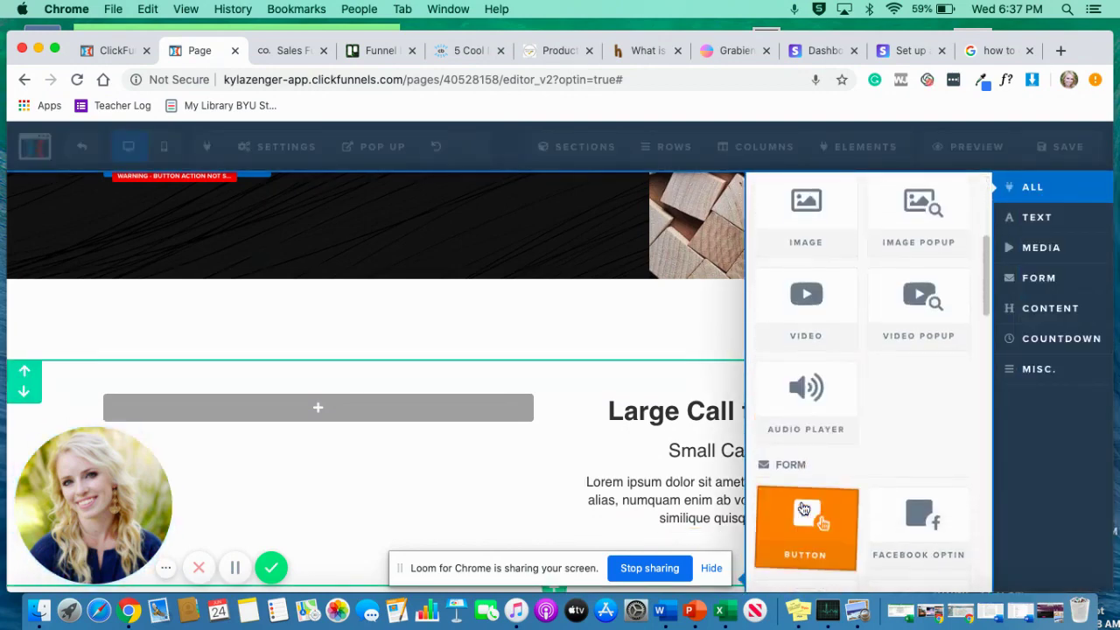
left_click(803, 509)
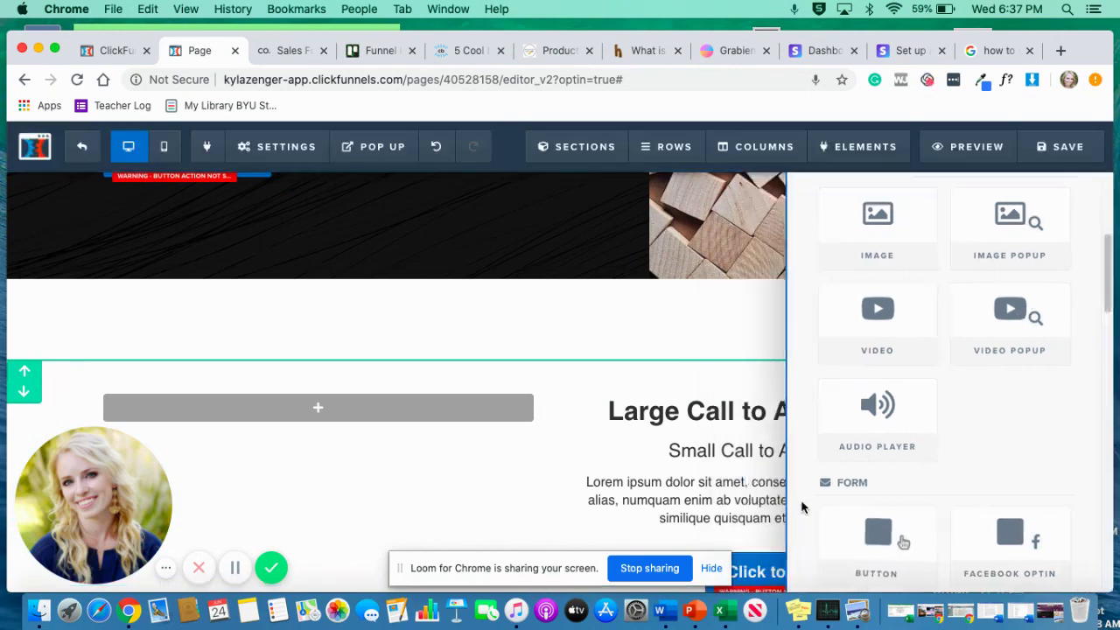
scroll(725, 450, "down", 3)
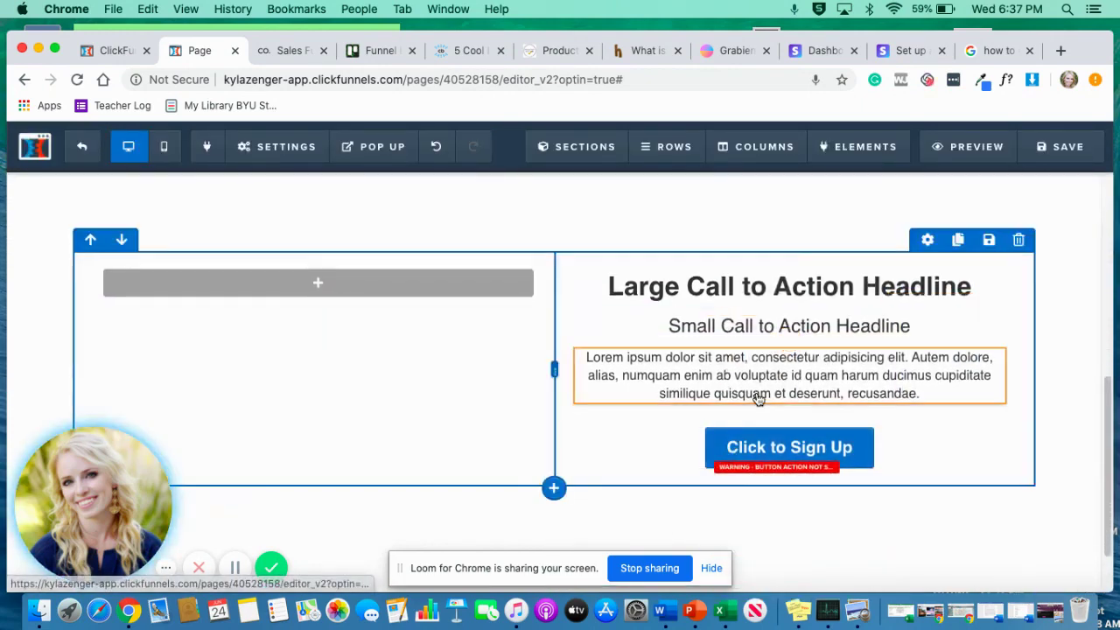
left_click(787, 406)
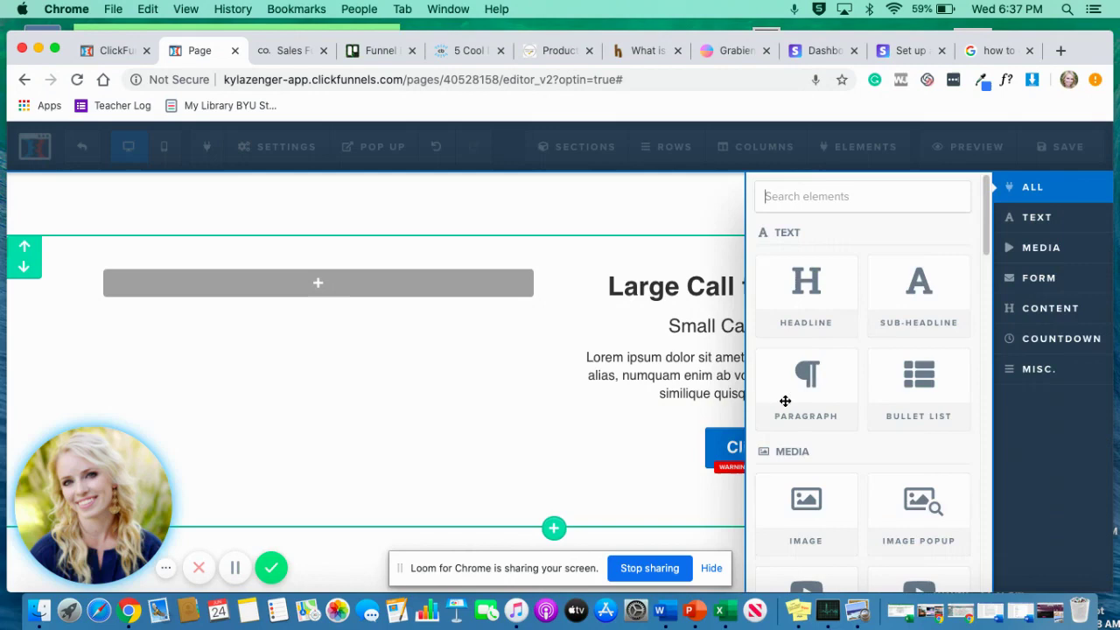
scroll(805, 503, "down", 5)
scroll(821, 493, "down", 3)
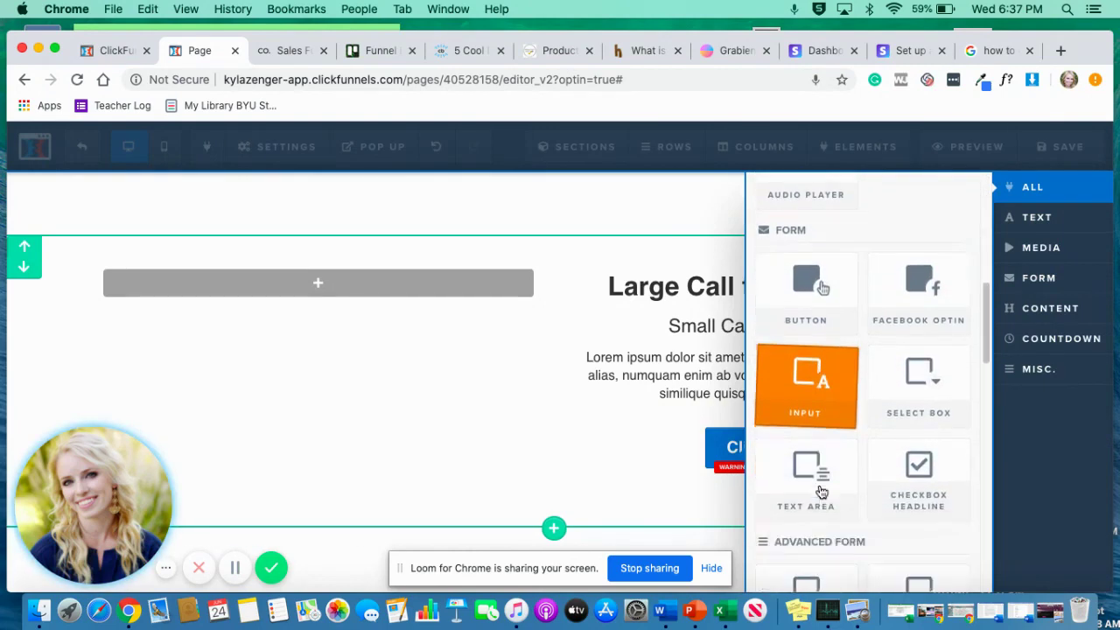
left_click(794, 393)
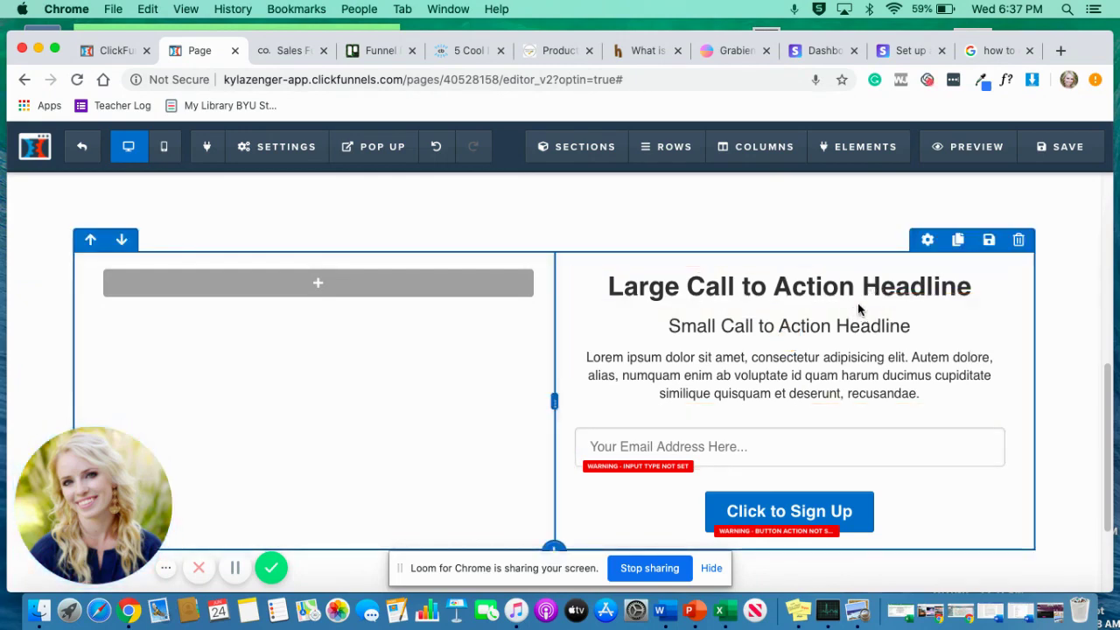
left_click(443, 287)
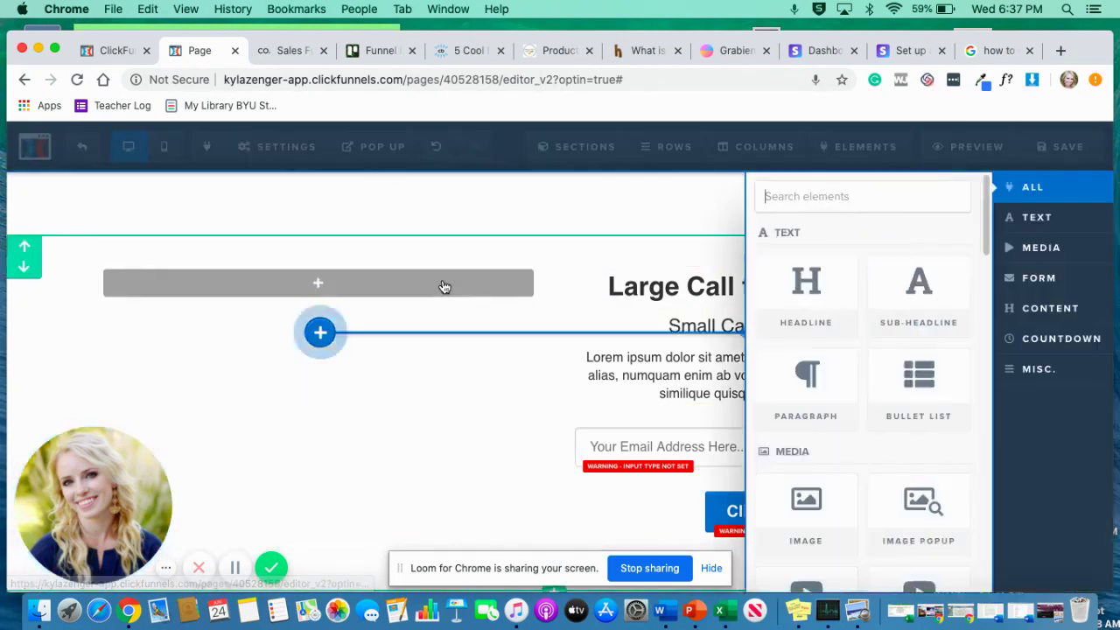
left_click(790, 512)
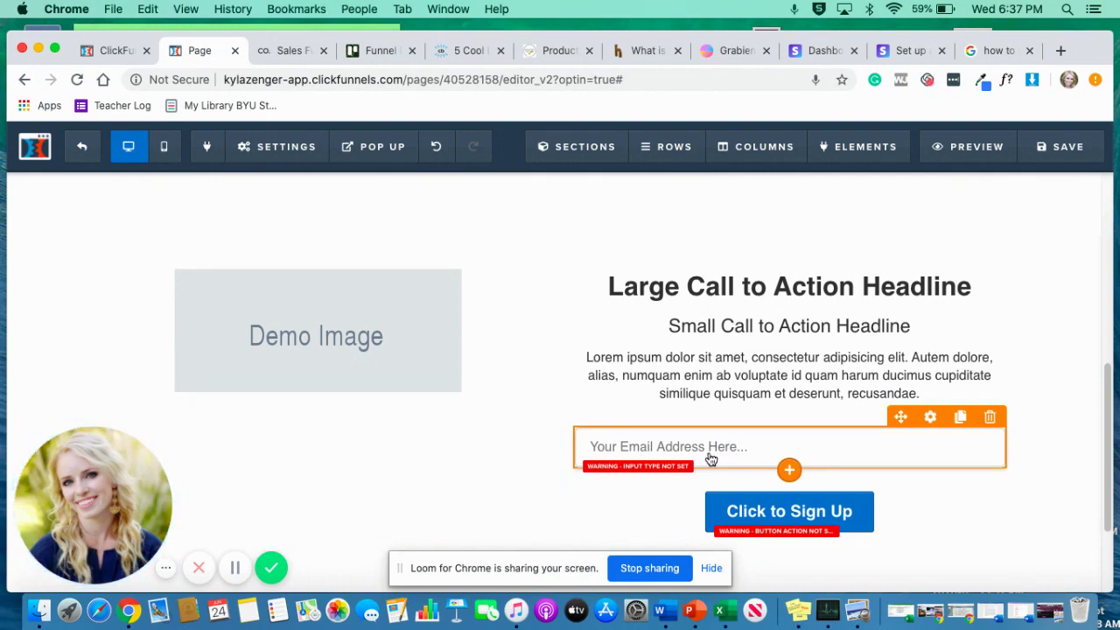
Open the Manage Columns panel listing both columns of each two-column row
left_click(759, 149)
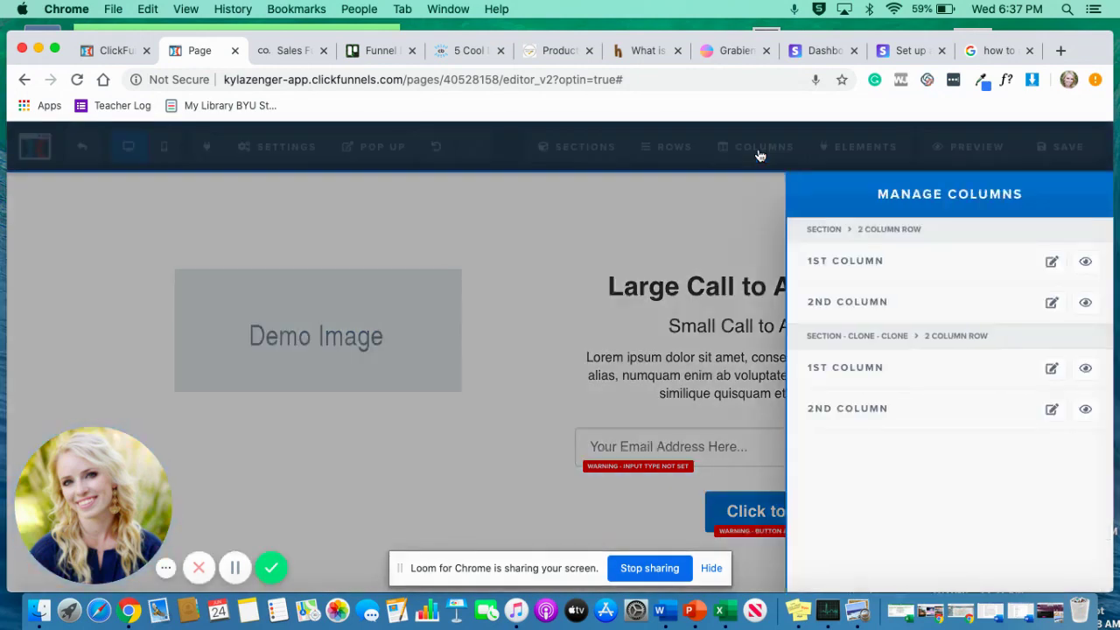
mouse_move(838, 263)
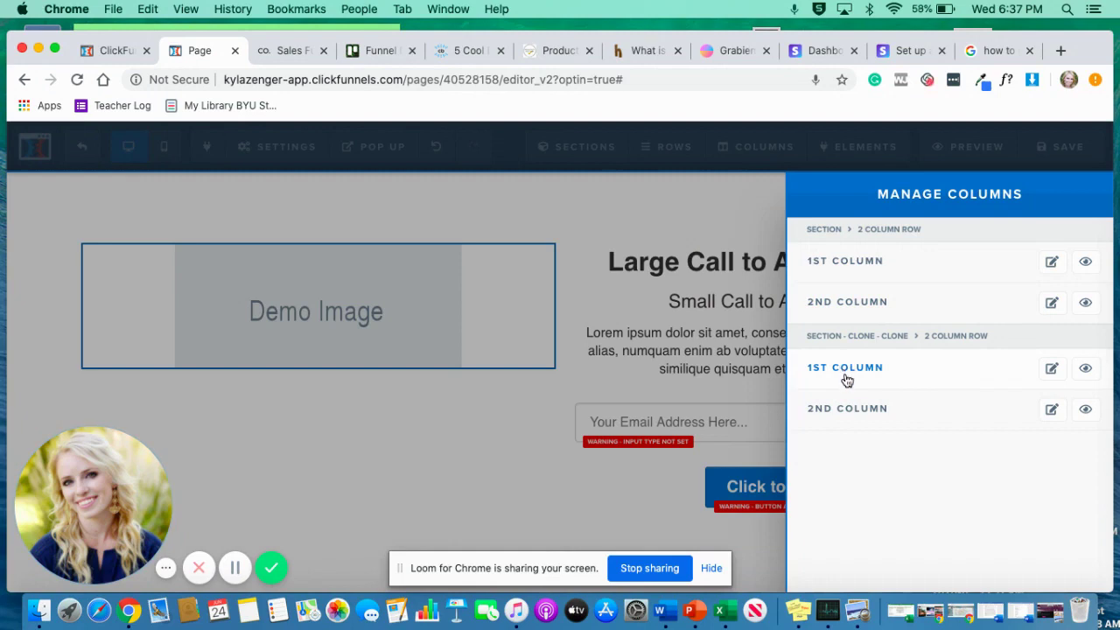
Give the new row's second column a pink background
left_click(1051, 409)
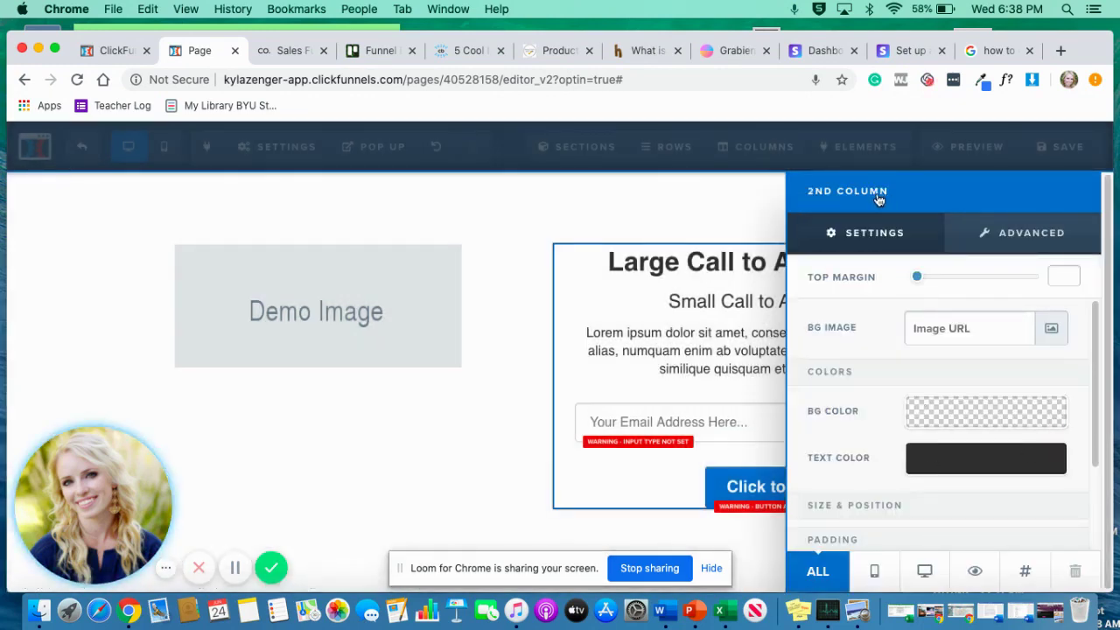
left_click(963, 417)
left_click(894, 369)
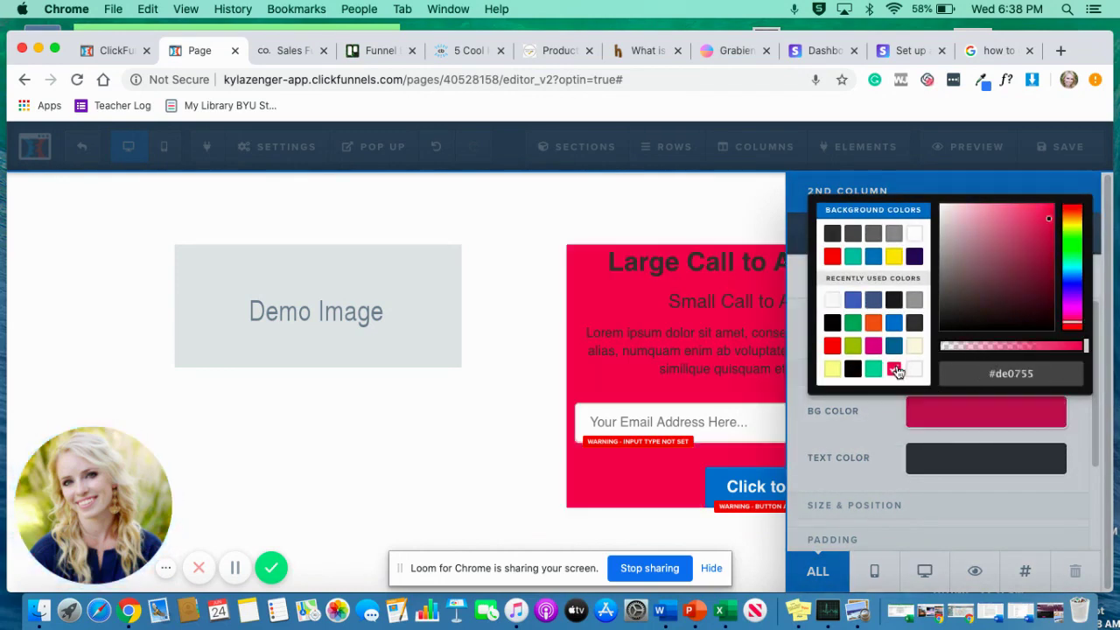
left_click(874, 443)
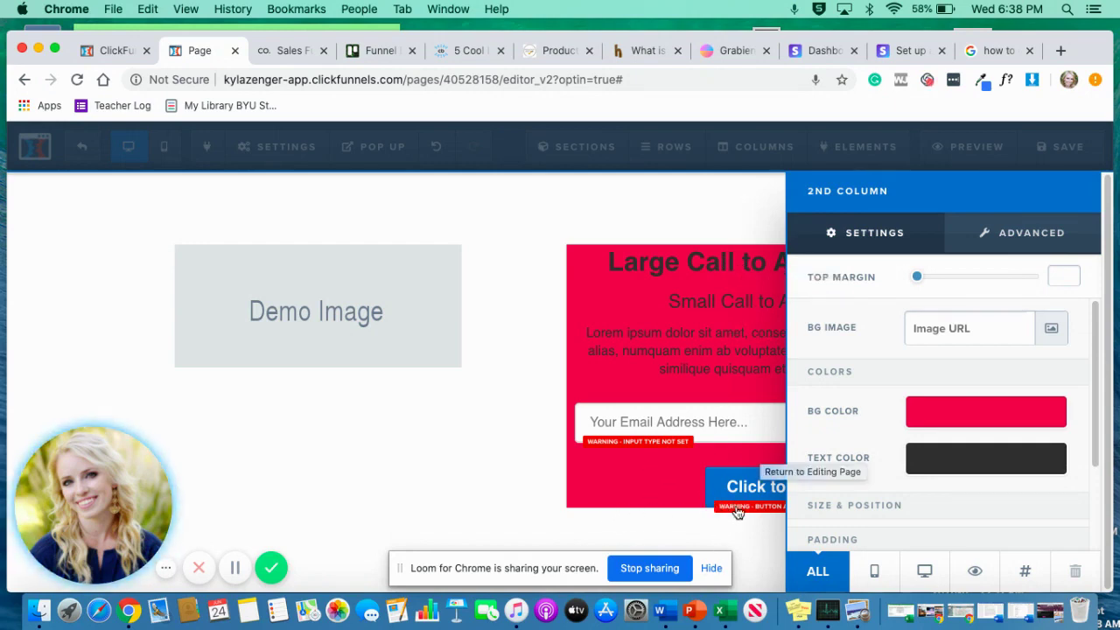
Set the column's bottom and top padding to 30
scroll(979, 431, "down", 3)
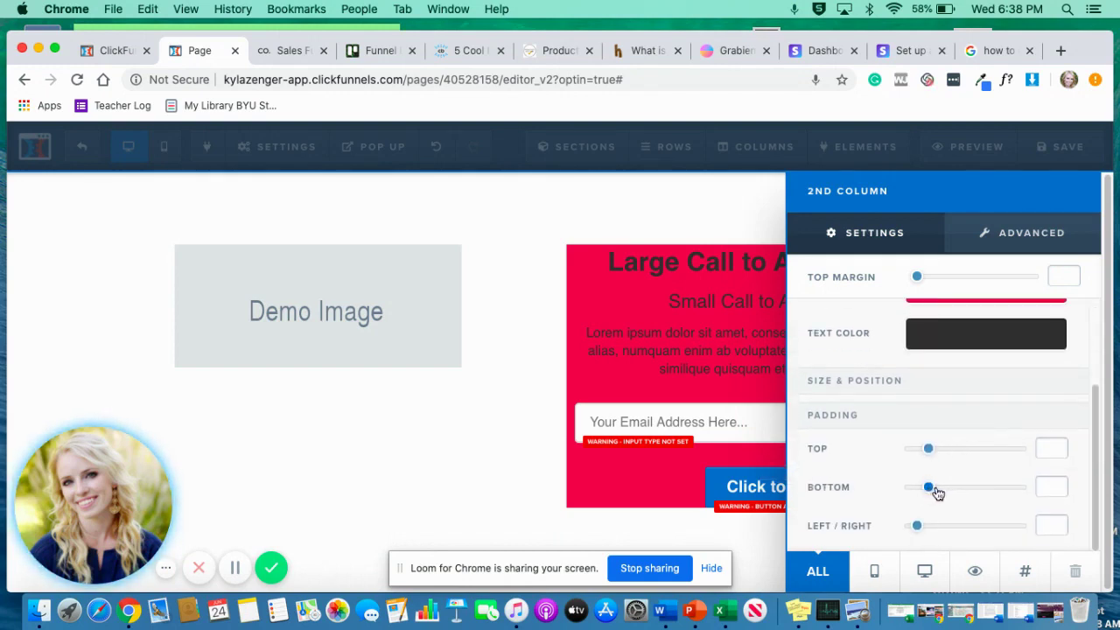
left_click_drag(929, 487, 941, 489)
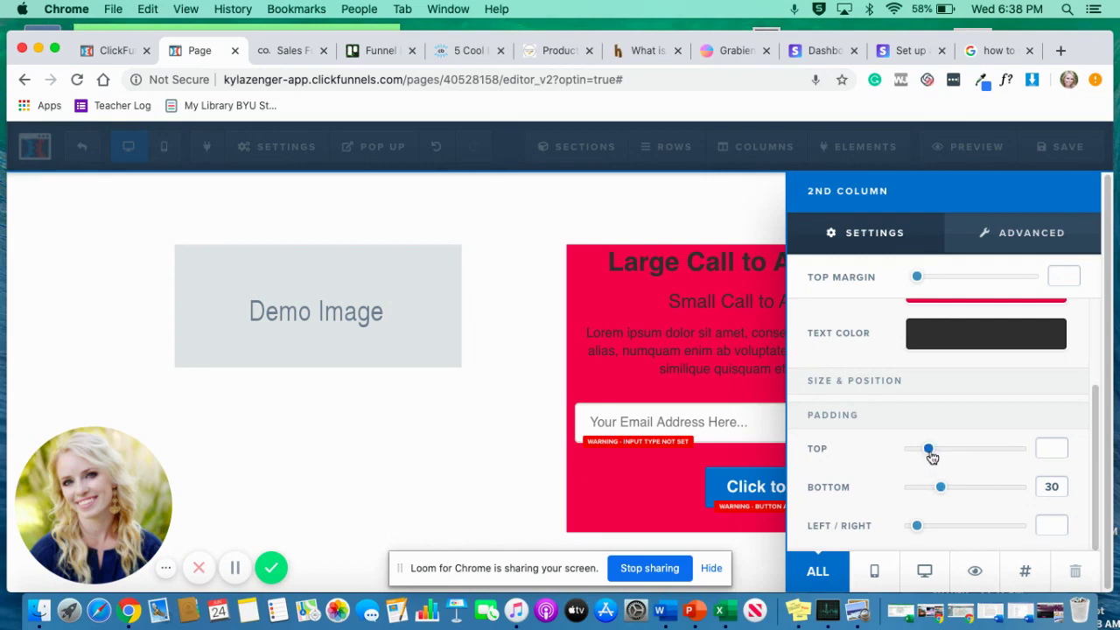
left_click_drag(931, 457, 940, 456)
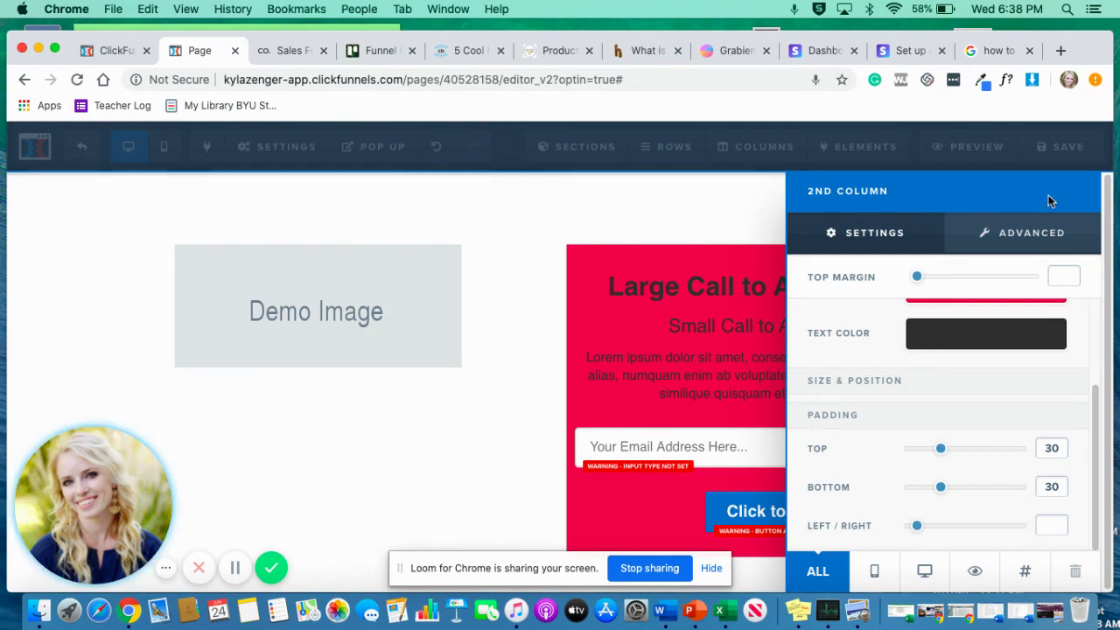
Give the pink column a full border in the Dashed style
left_click(1035, 237)
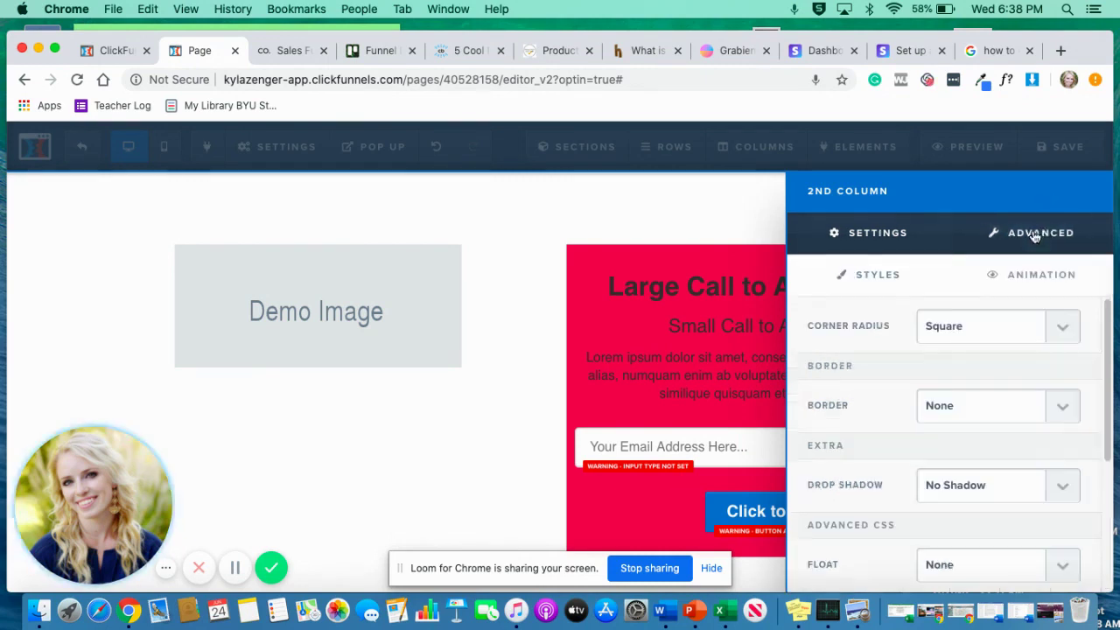
left_click(1065, 407)
key("Escape")
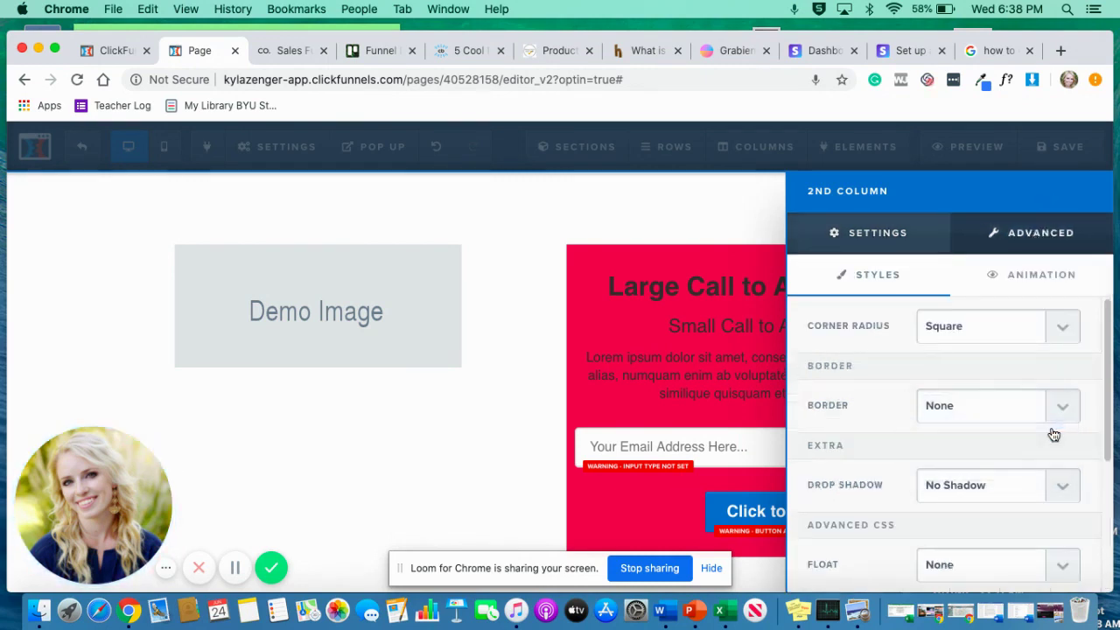
left_click(1054, 435)
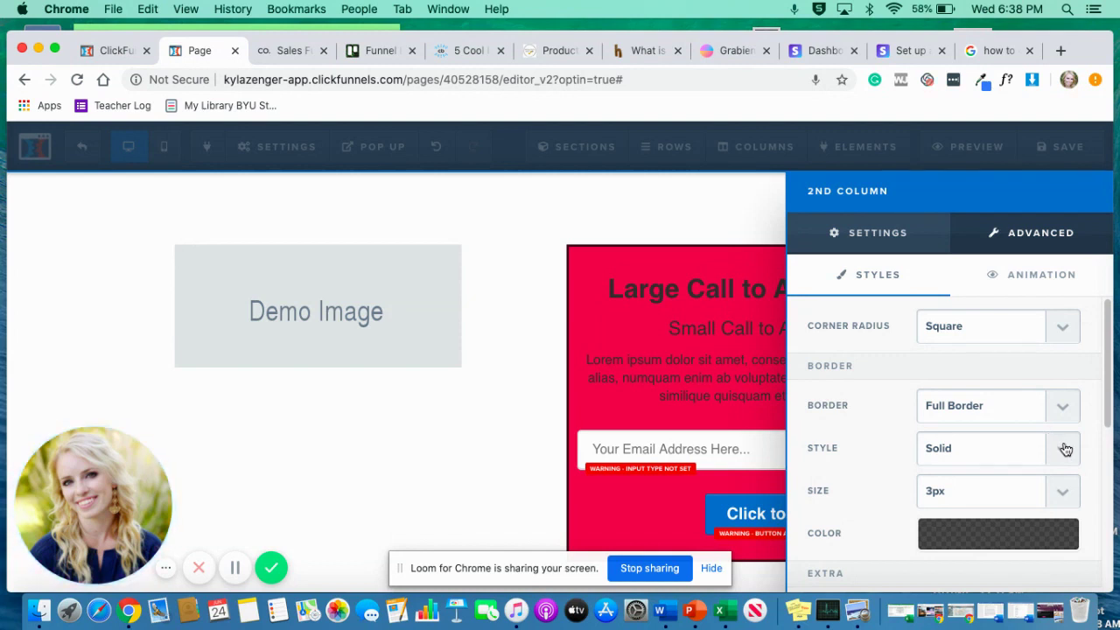
left_click(1065, 449)
left_click(1046, 465)
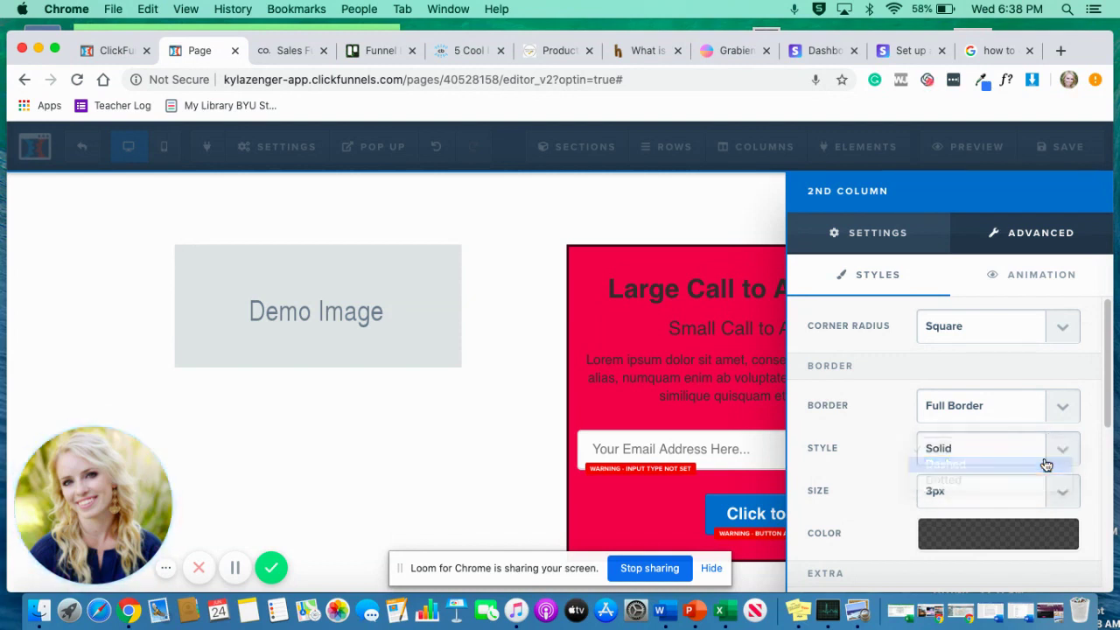
left_click(1061, 455)
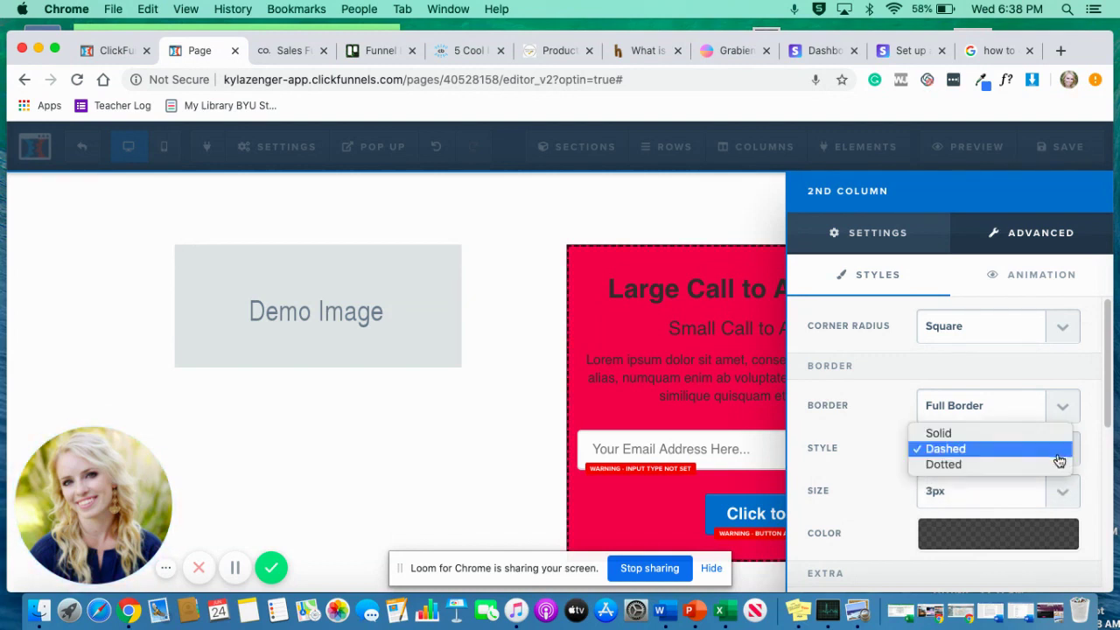
left_click(1047, 466)
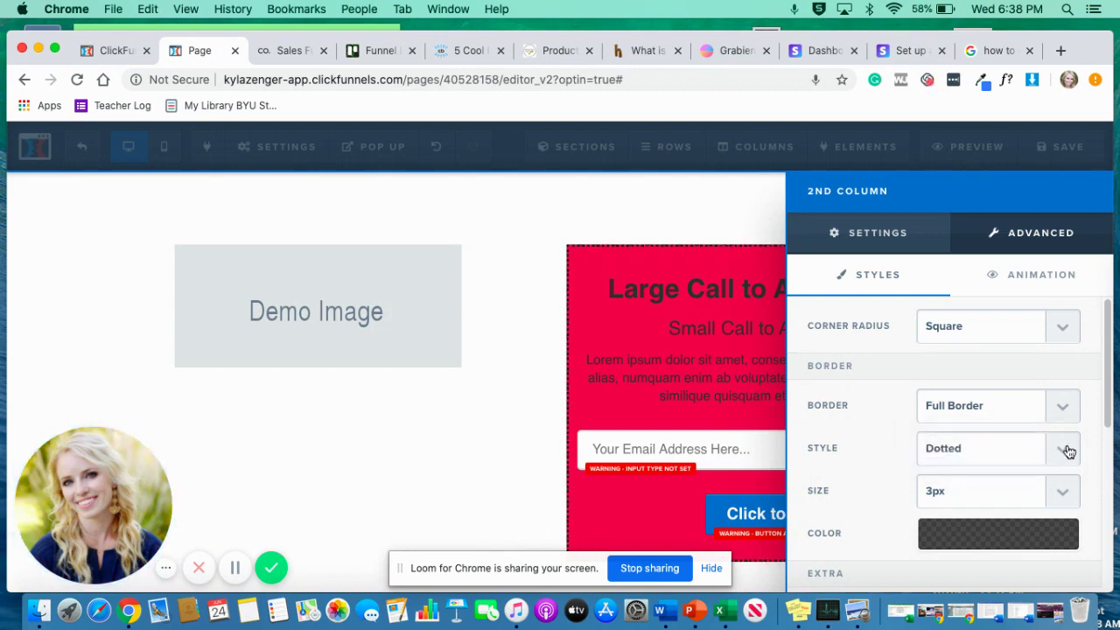
left_click(1062, 455)
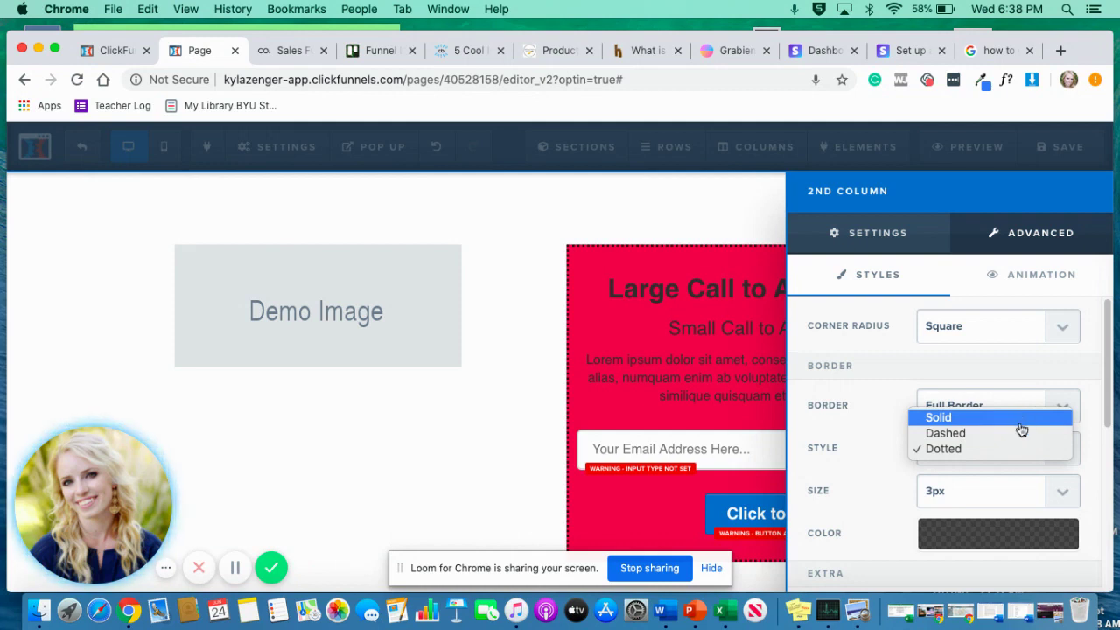
left_click(1025, 449)
Make the border 3px thick and dark purple (#201652)
left_click(1057, 492)
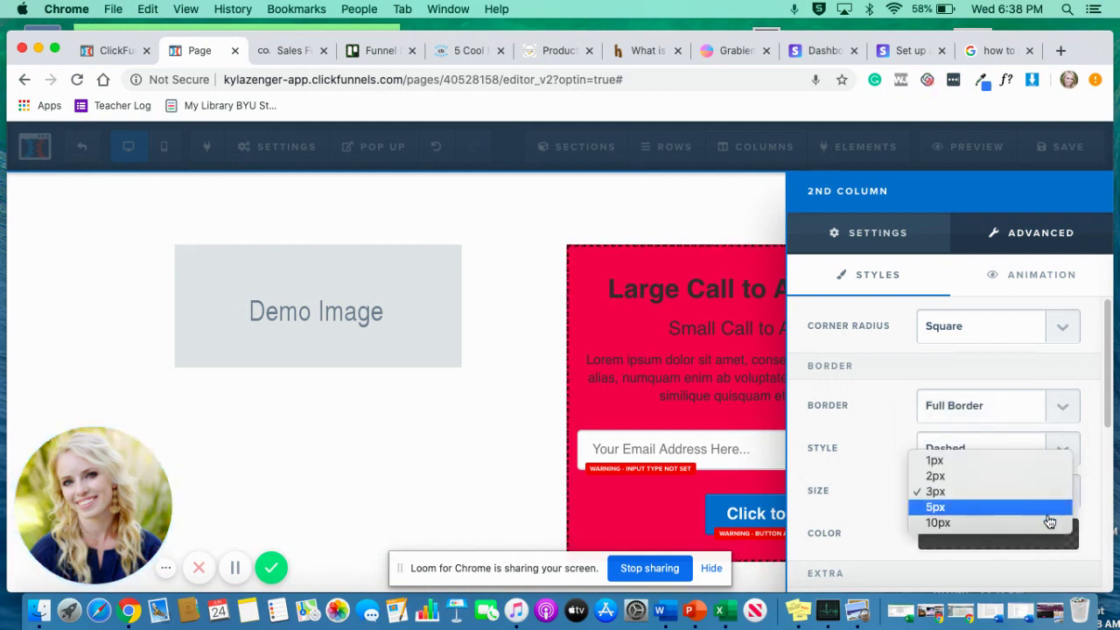
left_click(1049, 522)
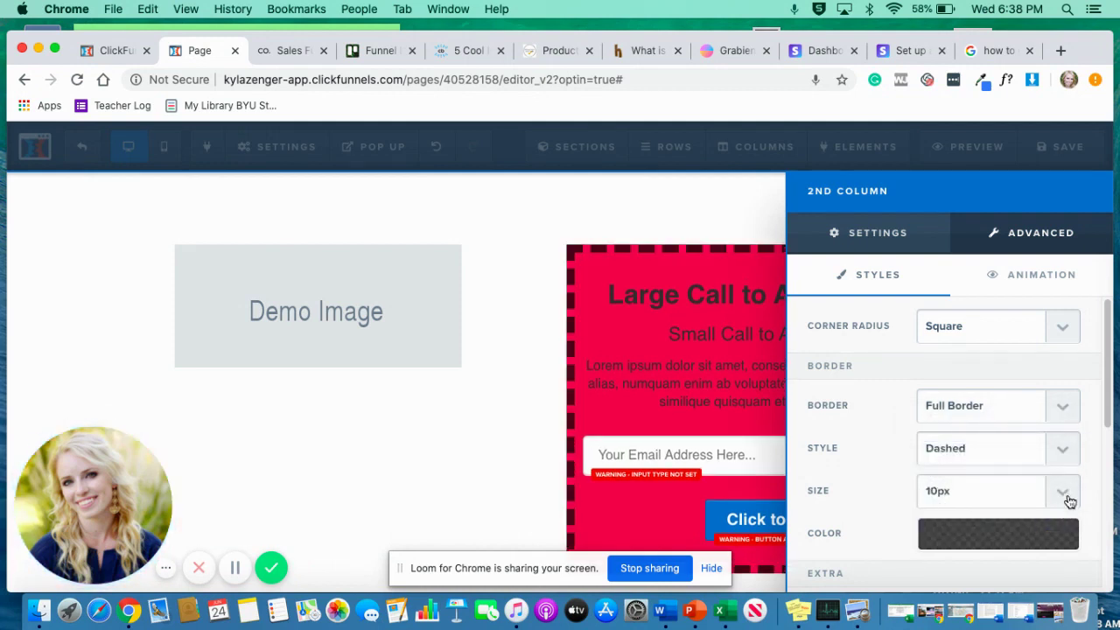
left_click(1068, 500)
left_click(1033, 436)
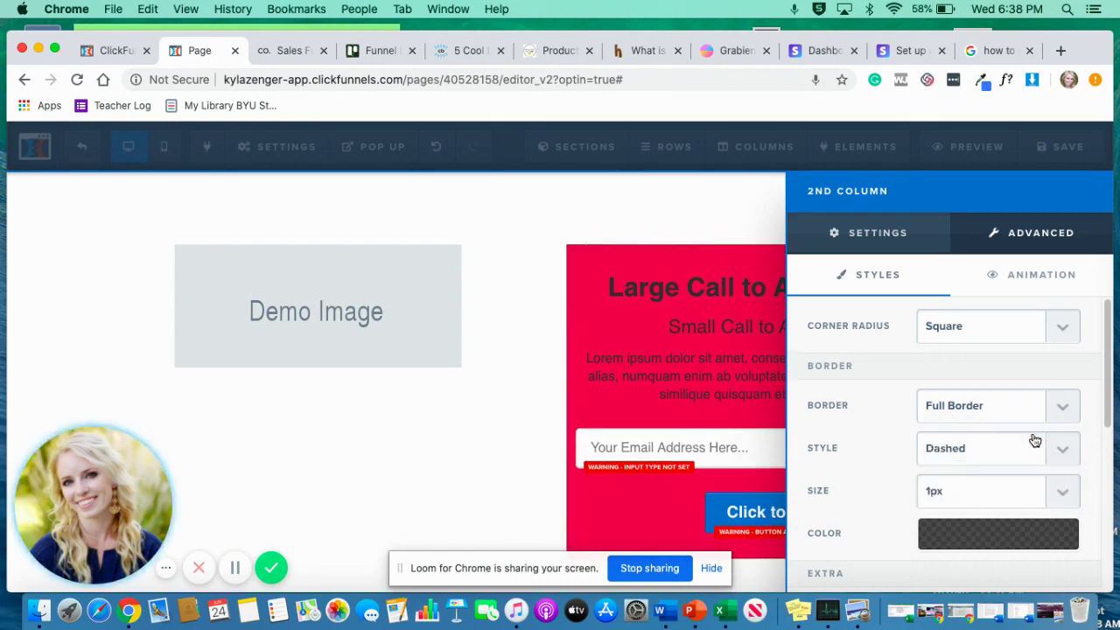
left_click(1061, 491)
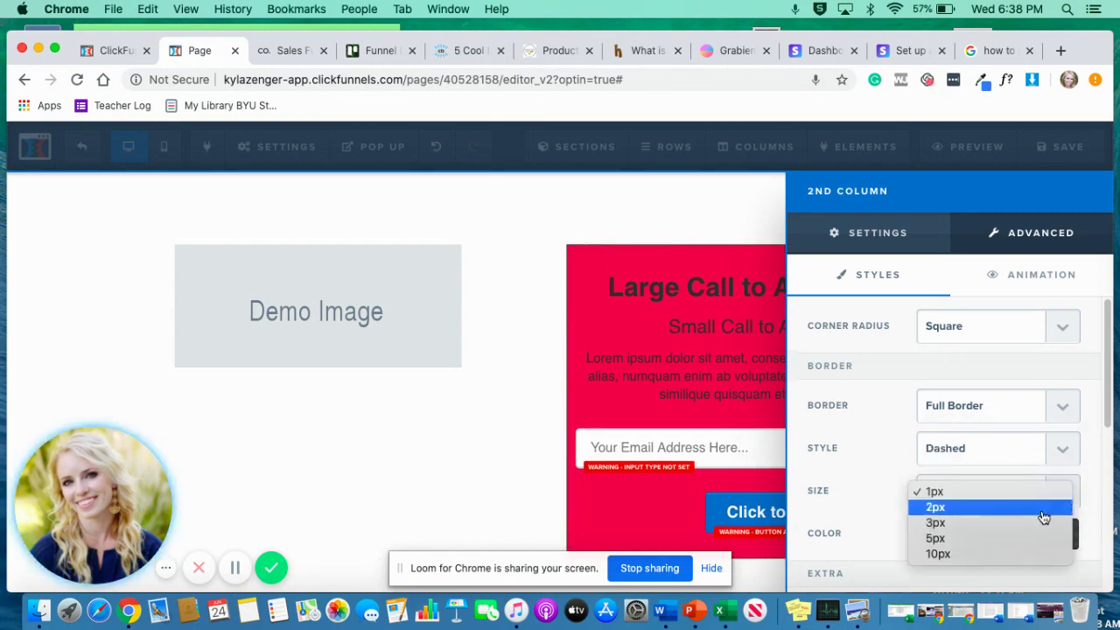
left_click(1037, 523)
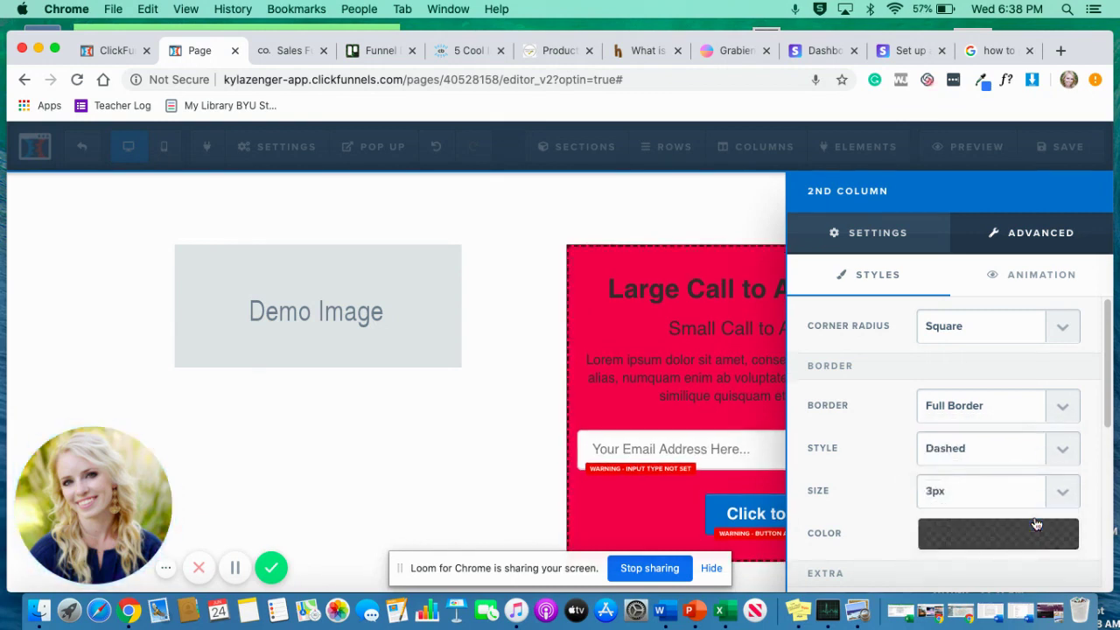
left_click(1020, 544)
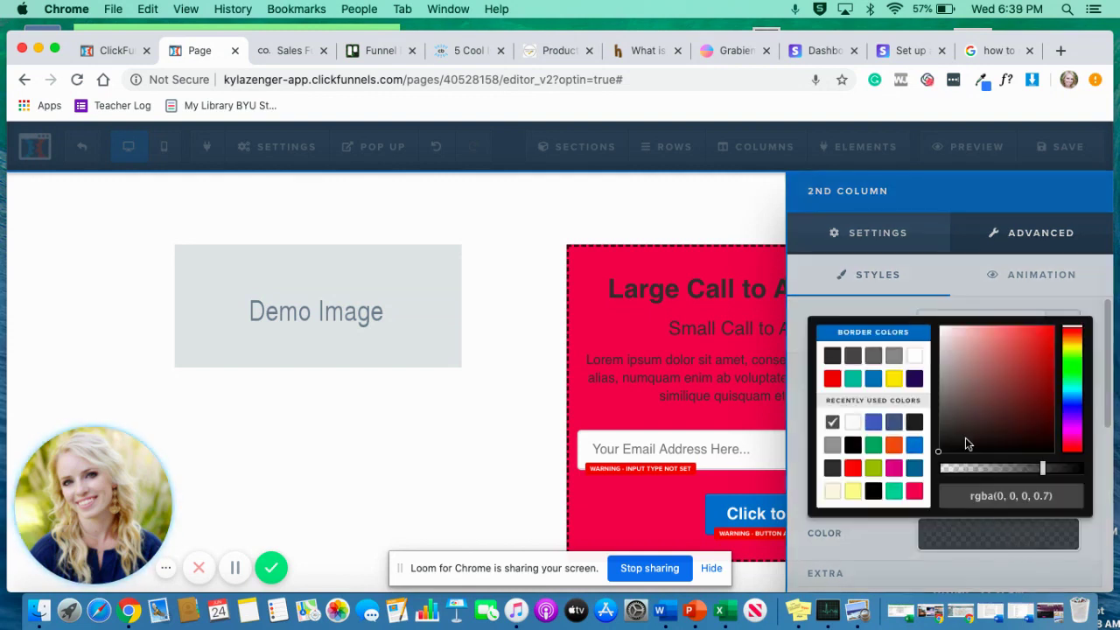
left_click(853, 378)
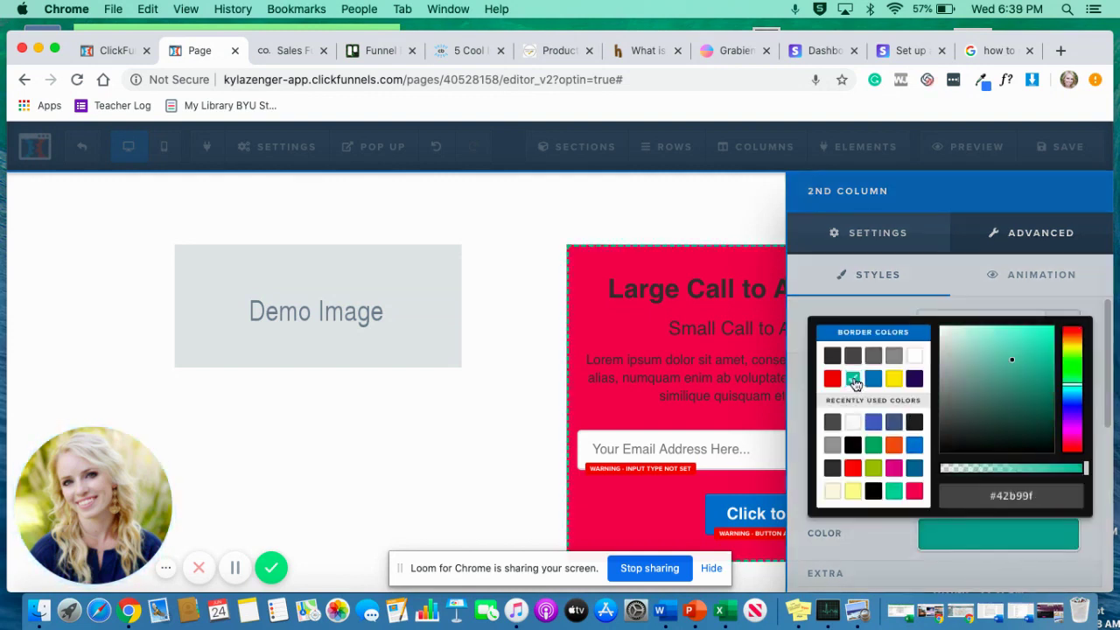
left_click(914, 379)
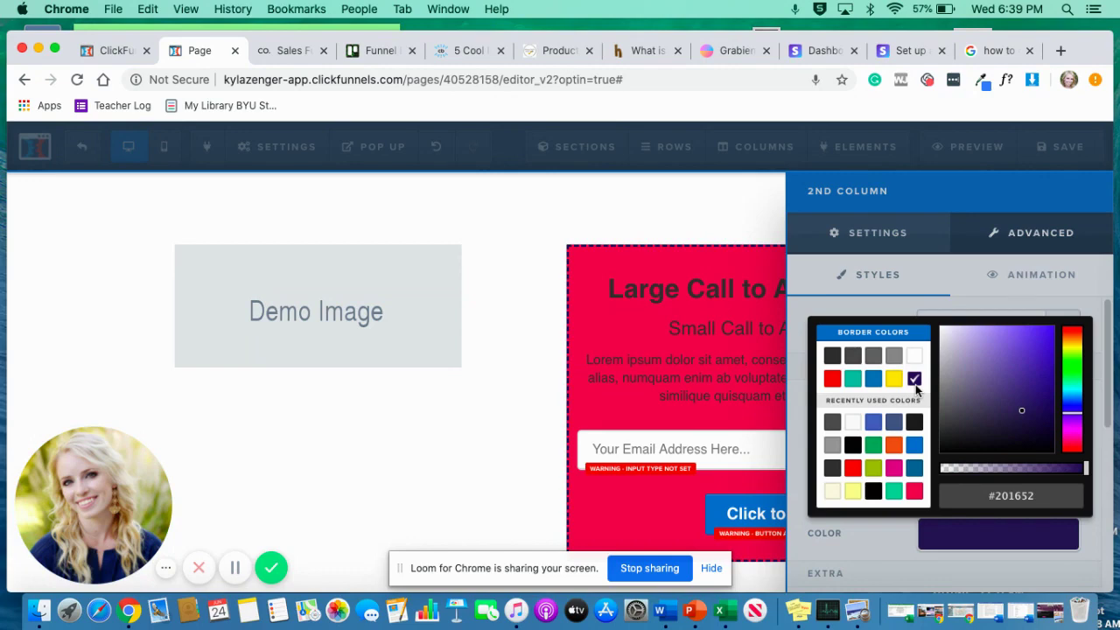
Close the column settings, then open and close the row settings to review the finished row
left_click(483, 398)
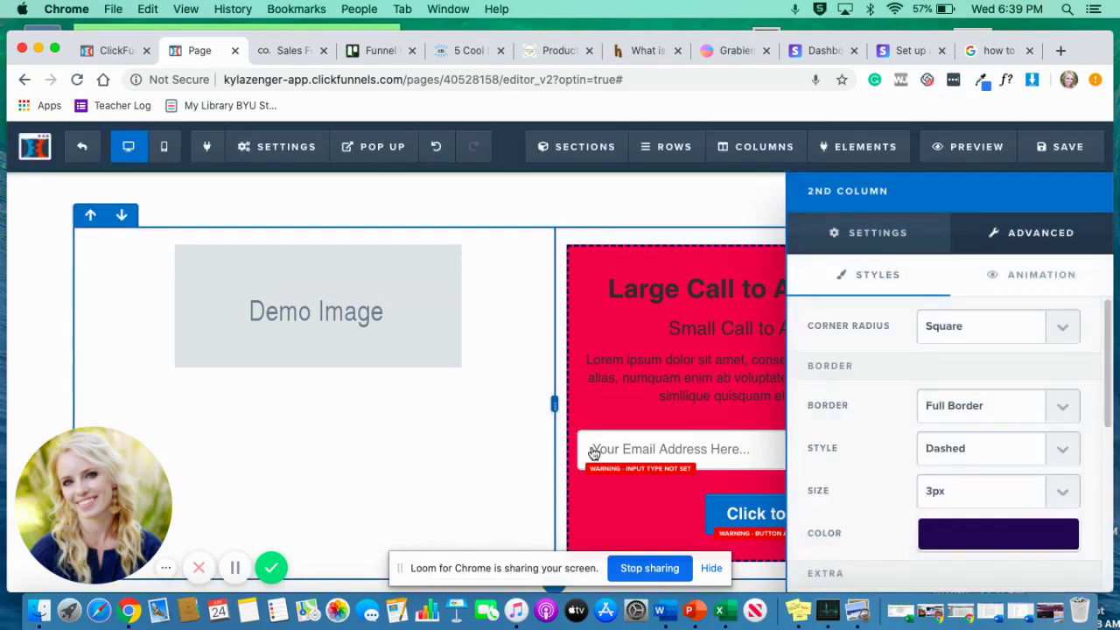
scroll(595, 453, "down", 3)
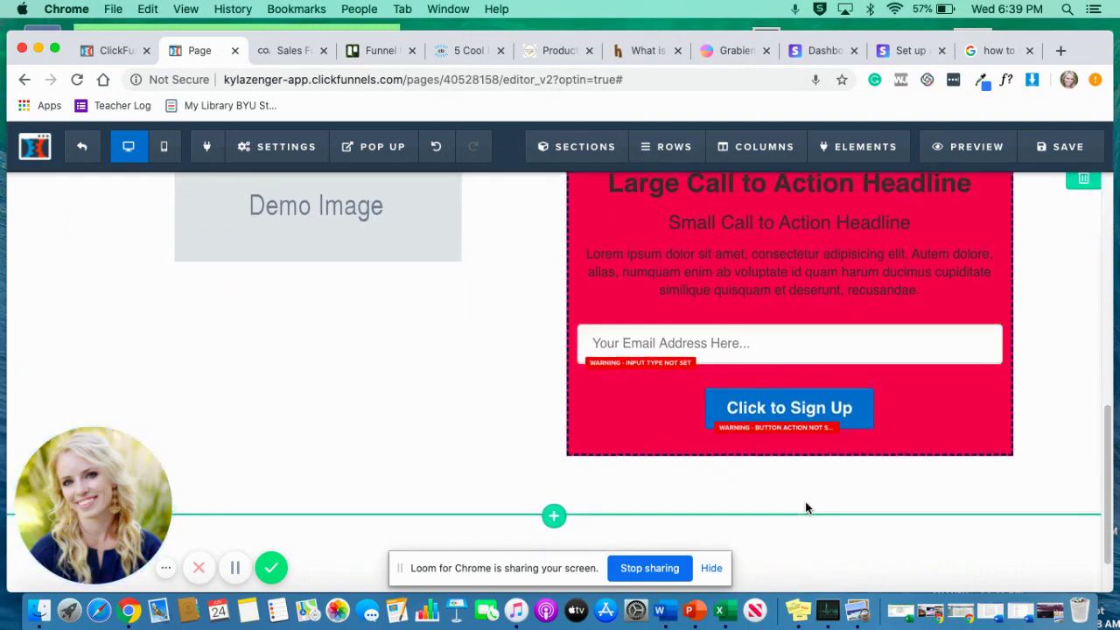
scroll(805, 503, "up", 2)
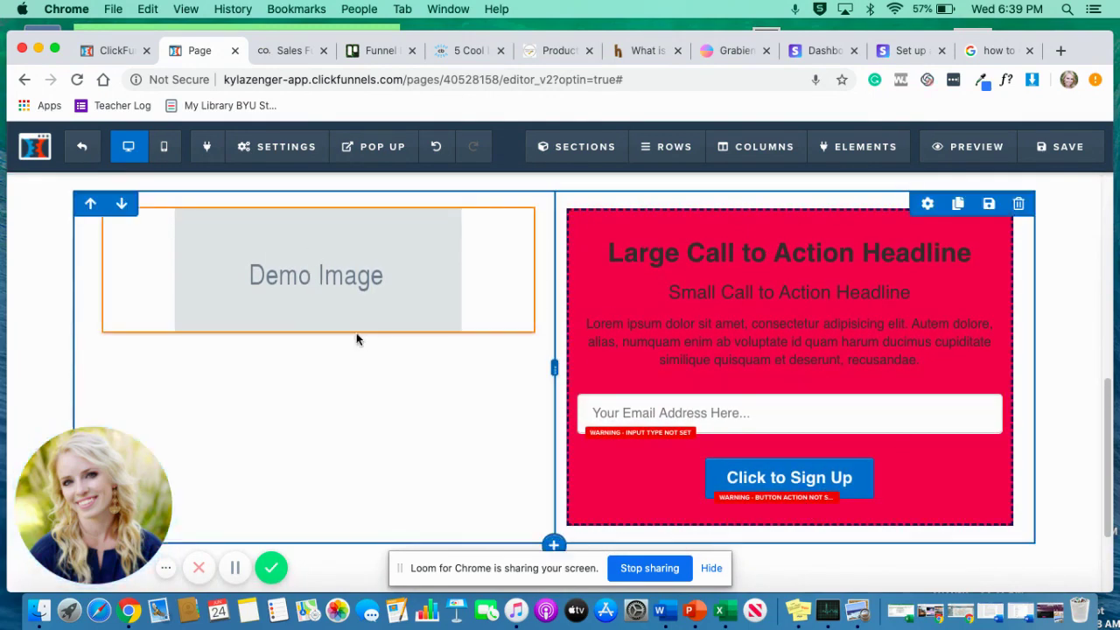
mouse_move(468, 260)
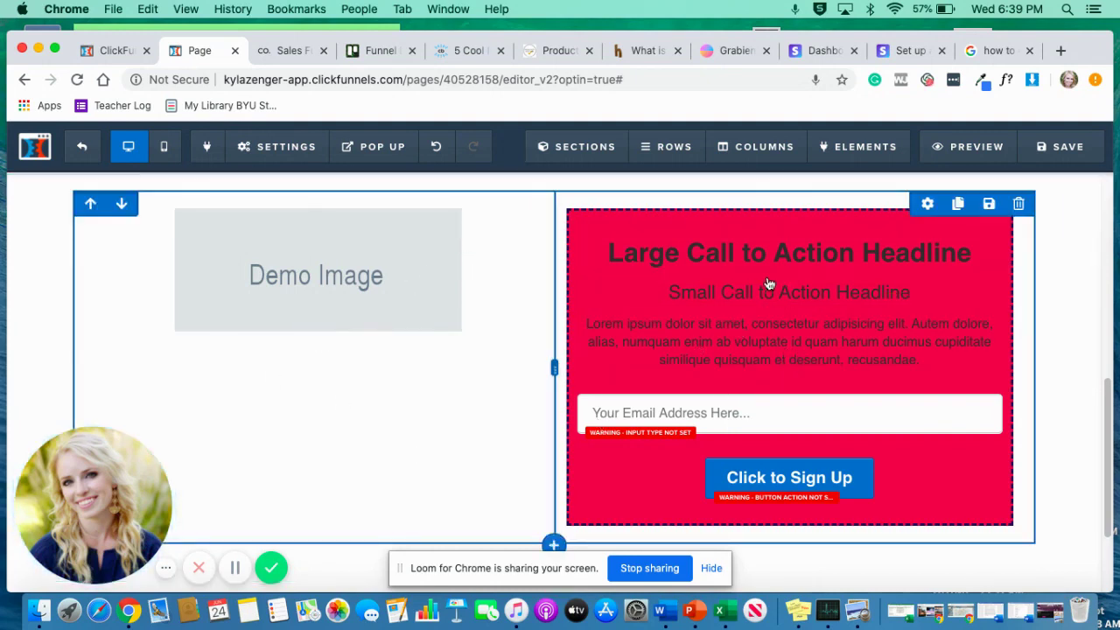
left_click(930, 207)
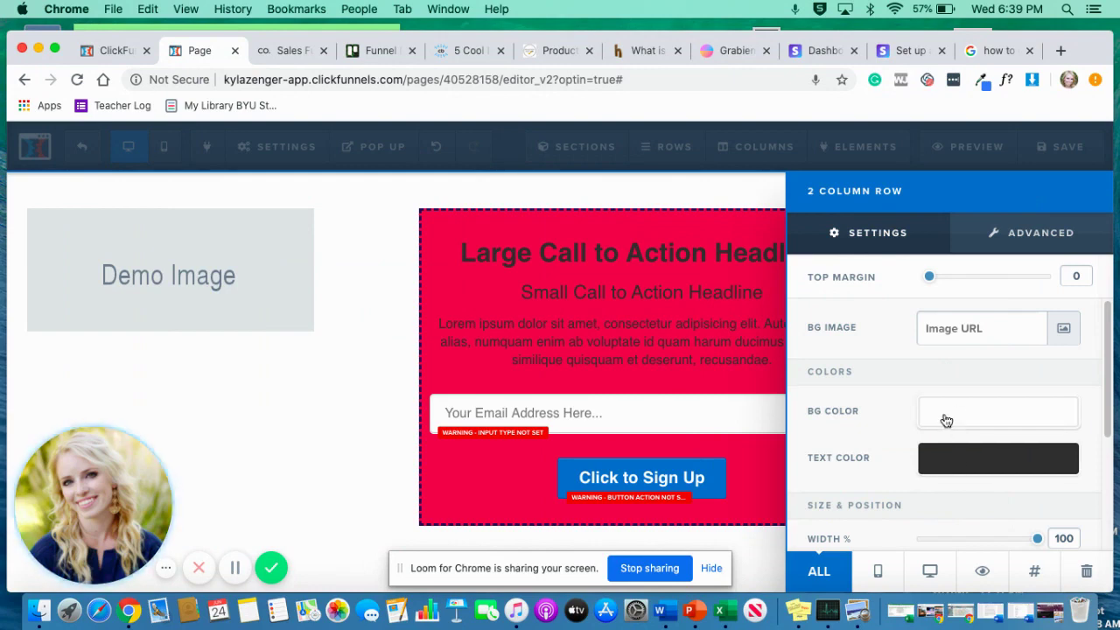
left_click(557, 404)
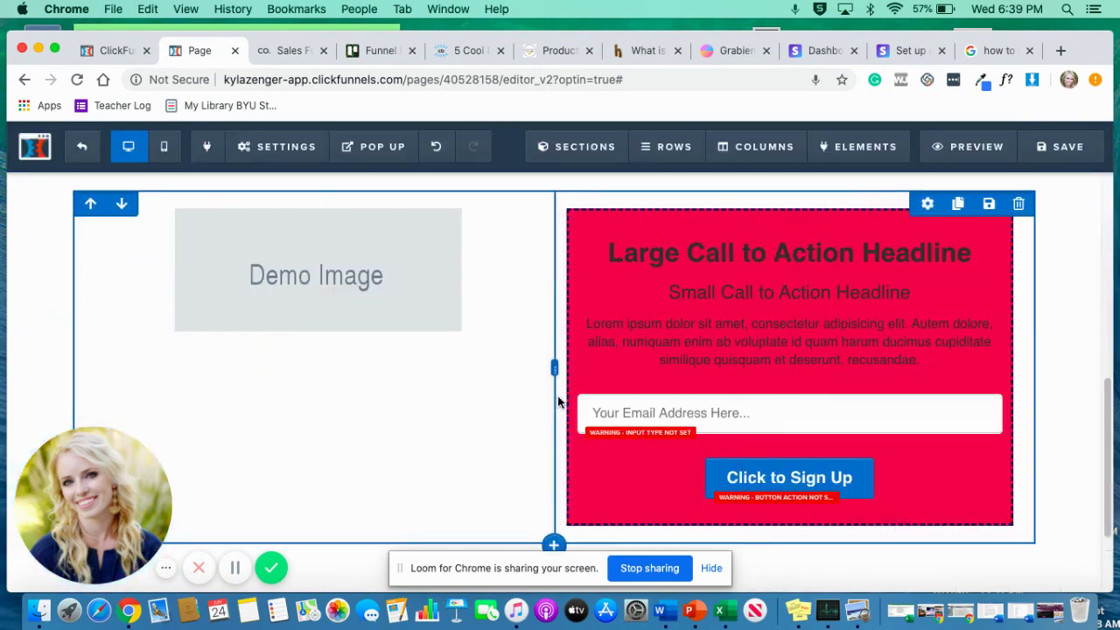